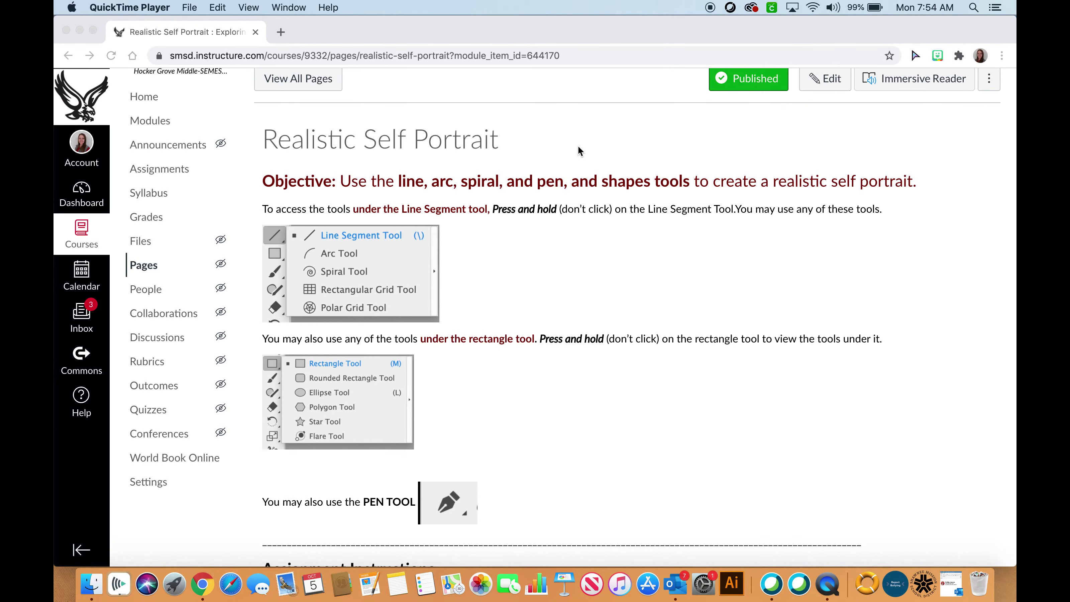
Scroll the Realistic Self Portrait page down to the Assignment Instructions list.
scroll(252, 100, "down", 10)
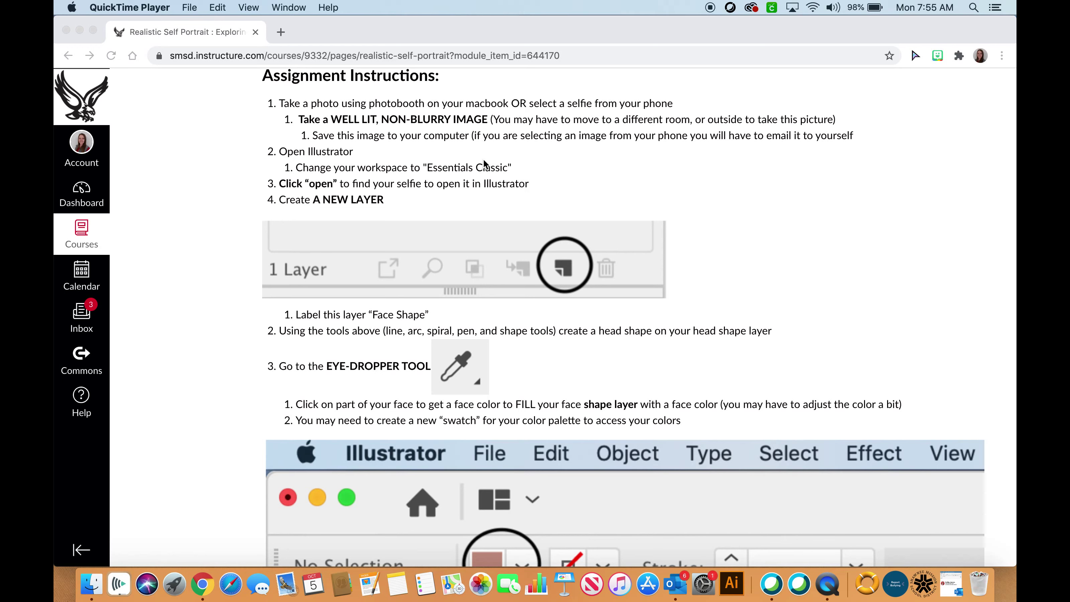
Launch Photo Booth through Spotlight and take a webcam selfie.
key("super+space")
type("q")
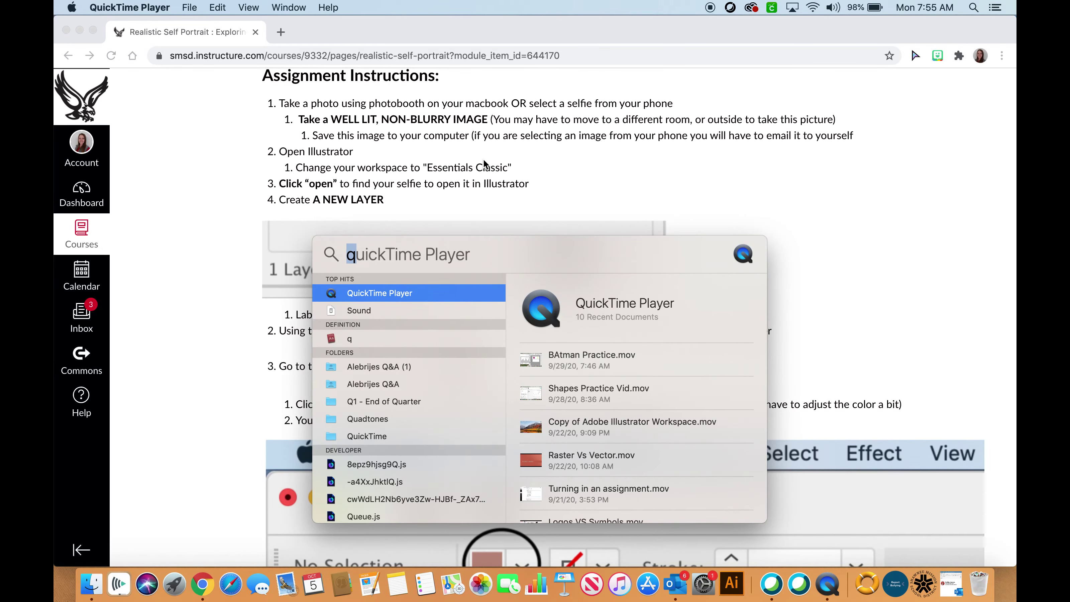
key("BackSpace")
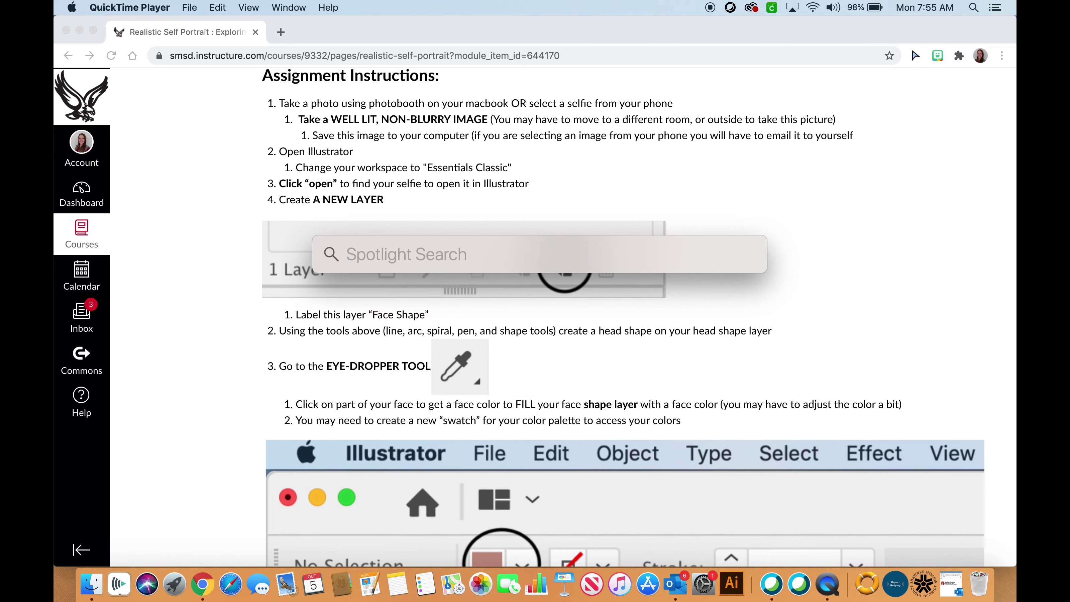
type("ph")
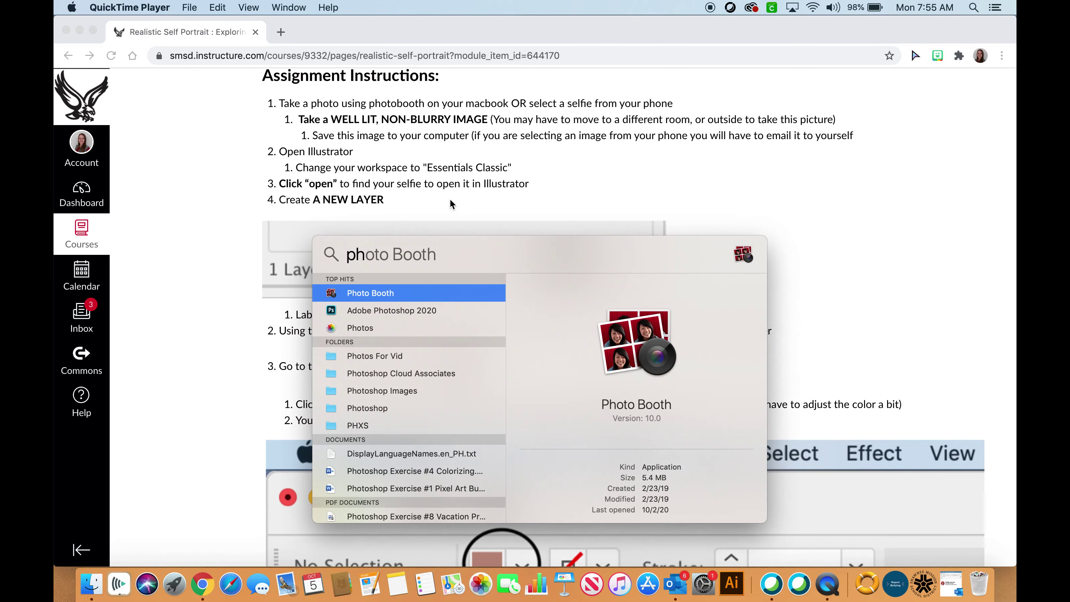
key("super+a")
left_click(382, 293)
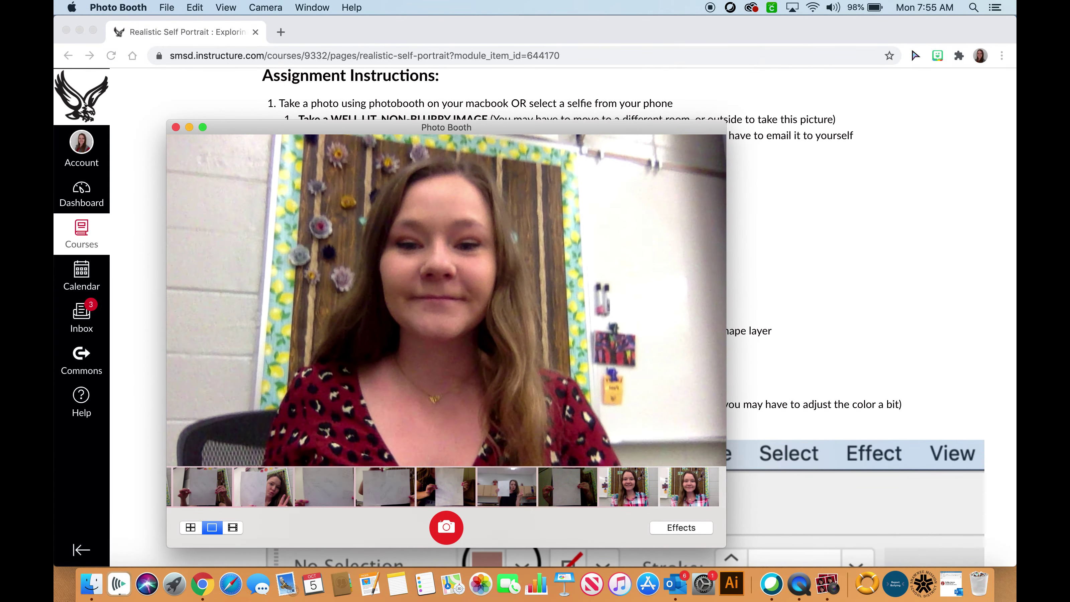
left_click(445, 531)
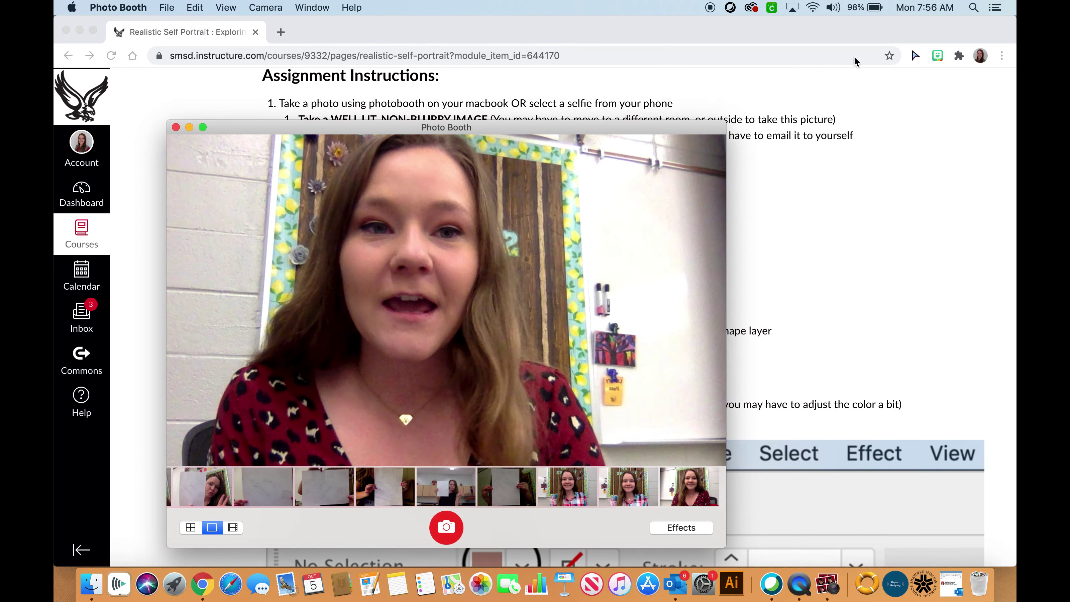
Close the mail window and Photo Booth, then maximize the browser with the assignment page.
left_click_drag(969, 40, 746, 173)
key("super+Tab")
left_click(530, 26)
left_click(647, 142)
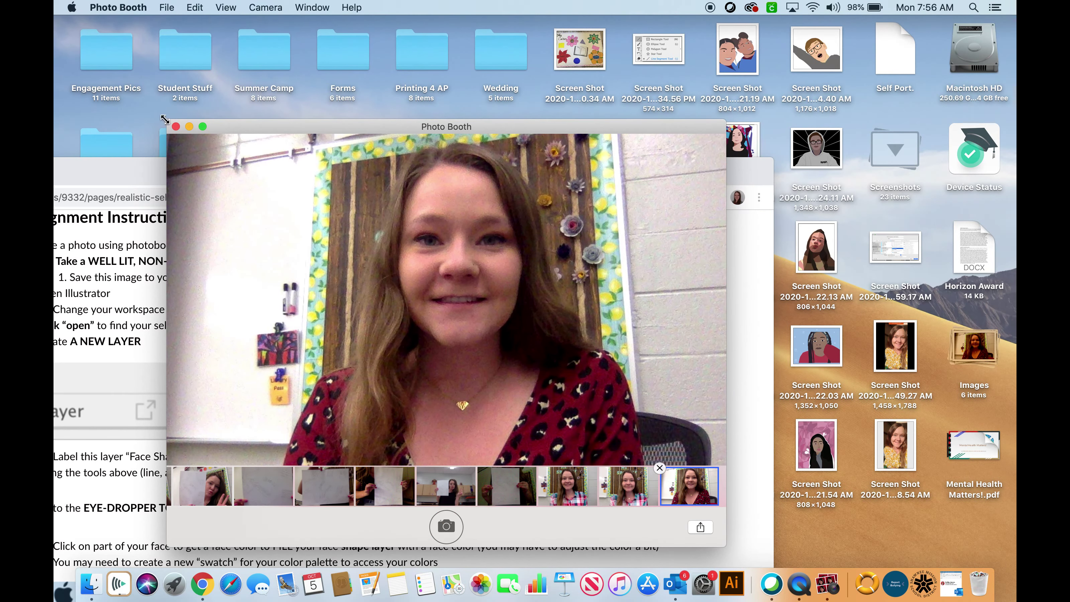
left_click(176, 131)
double_click(315, 188)
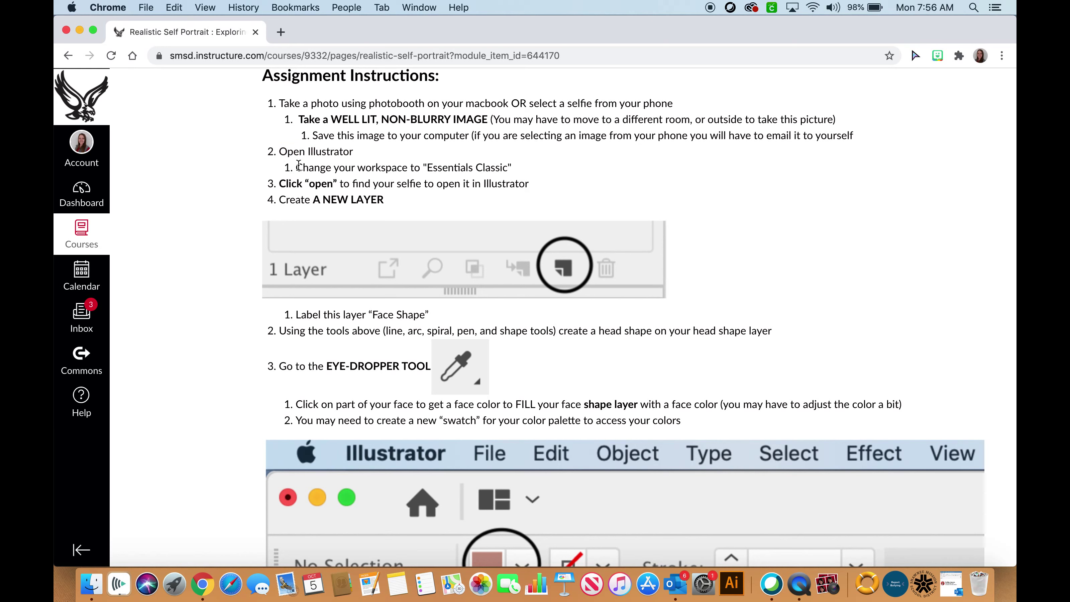
Launch Adobe Illustrator from the Dock.
left_click_drag(297, 167, 533, 171)
left_click(534, 171)
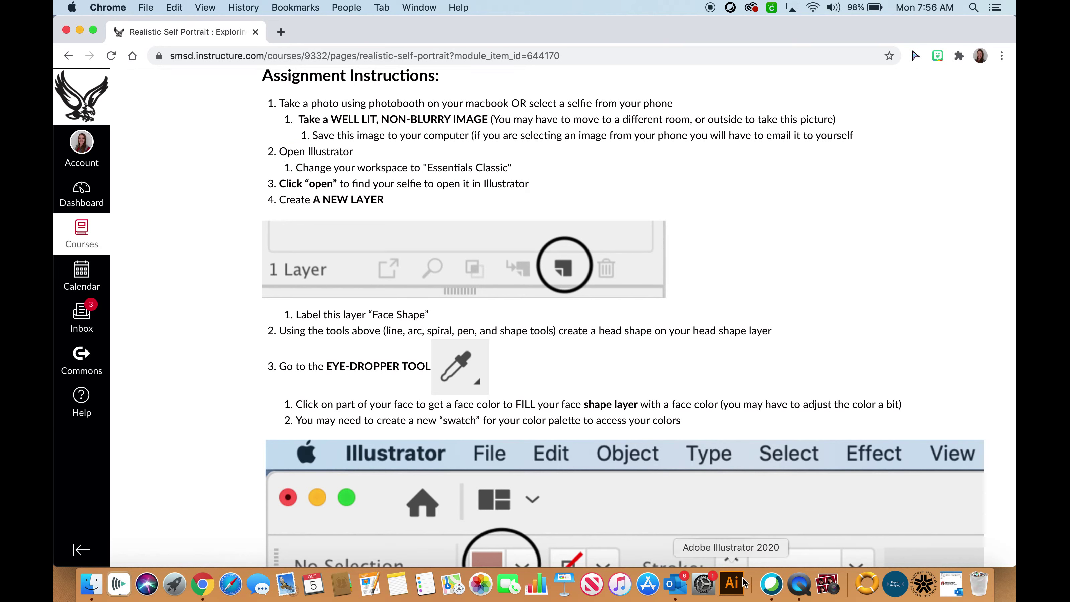
left_click(733, 582)
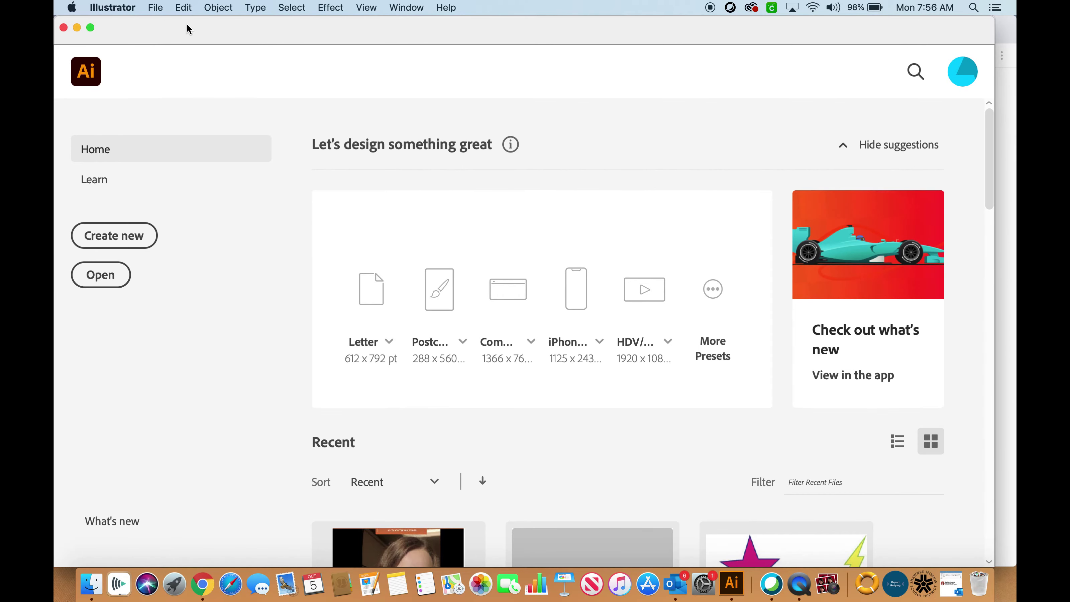
Place the Illustrator Home window beside the narrowed browser and bring up the Open dialog.
left_click_drag(188, 29, 865, 29)
left_click(688, 28)
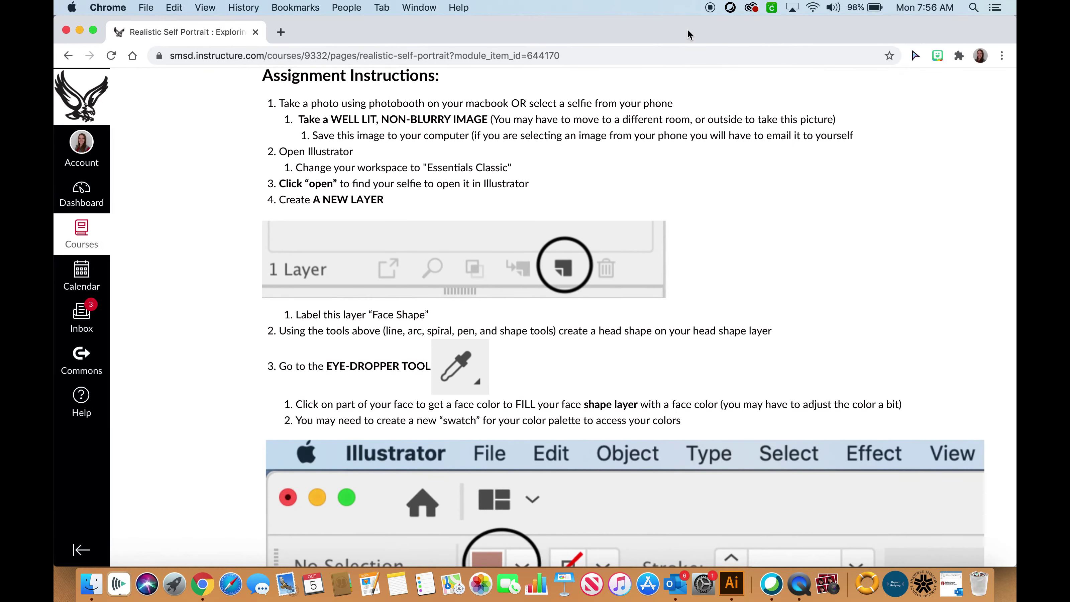
left_click_drag(258, 184, 517, 193)
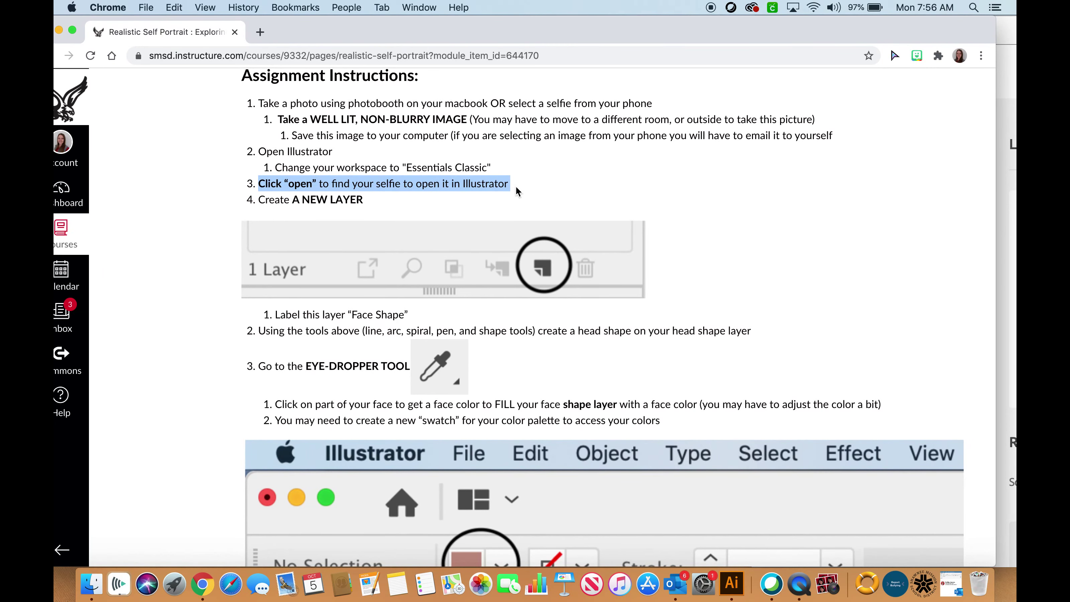
left_click_drag(996, 30, 538, 34)
left_click(991, 29)
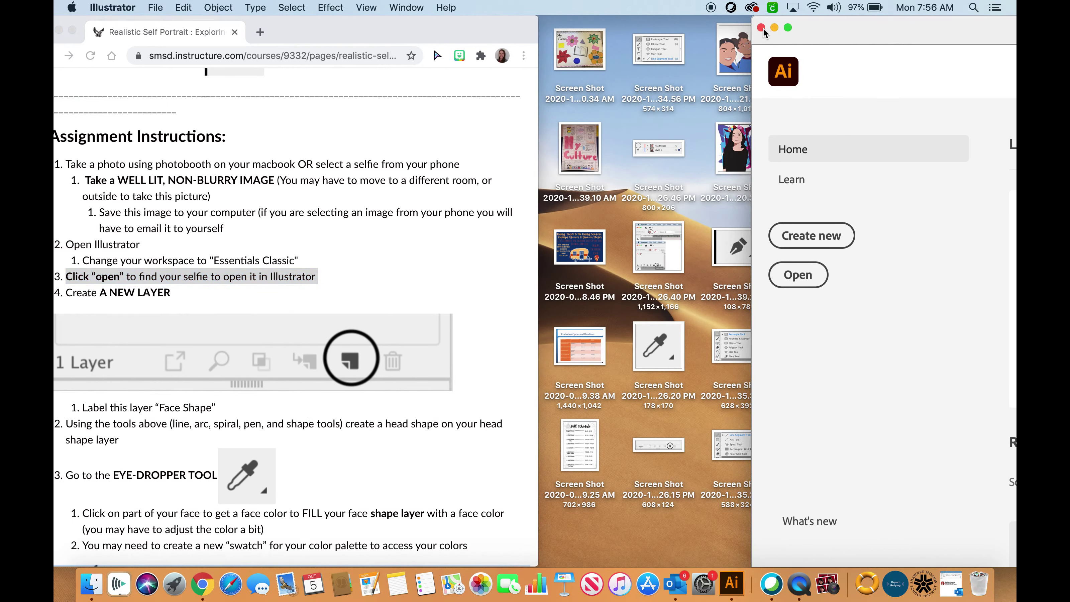
left_click_drag(764, 33, 566, 33)
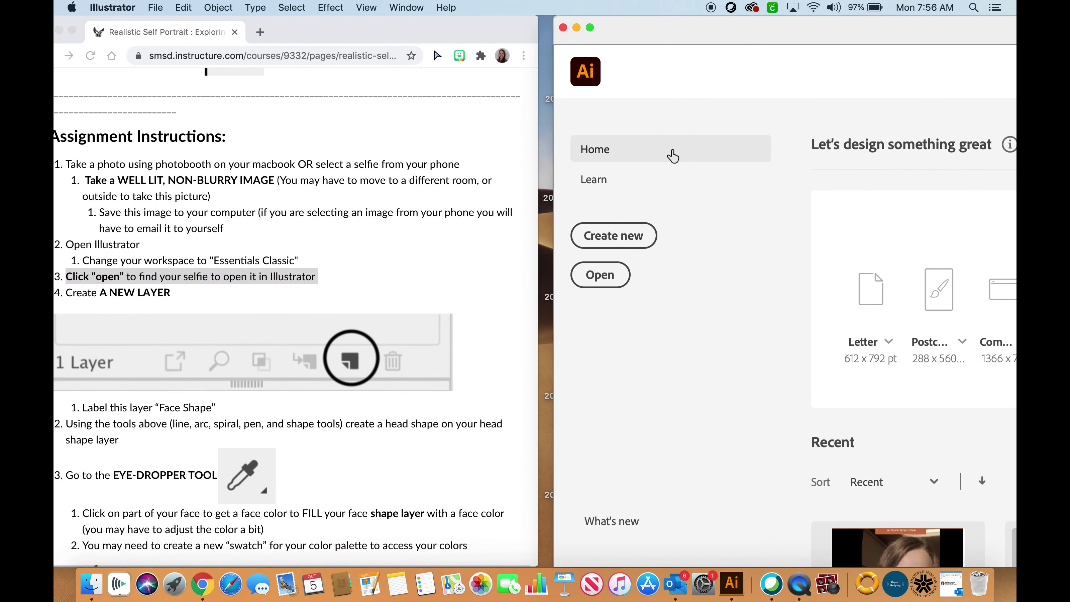
left_click(583, 282)
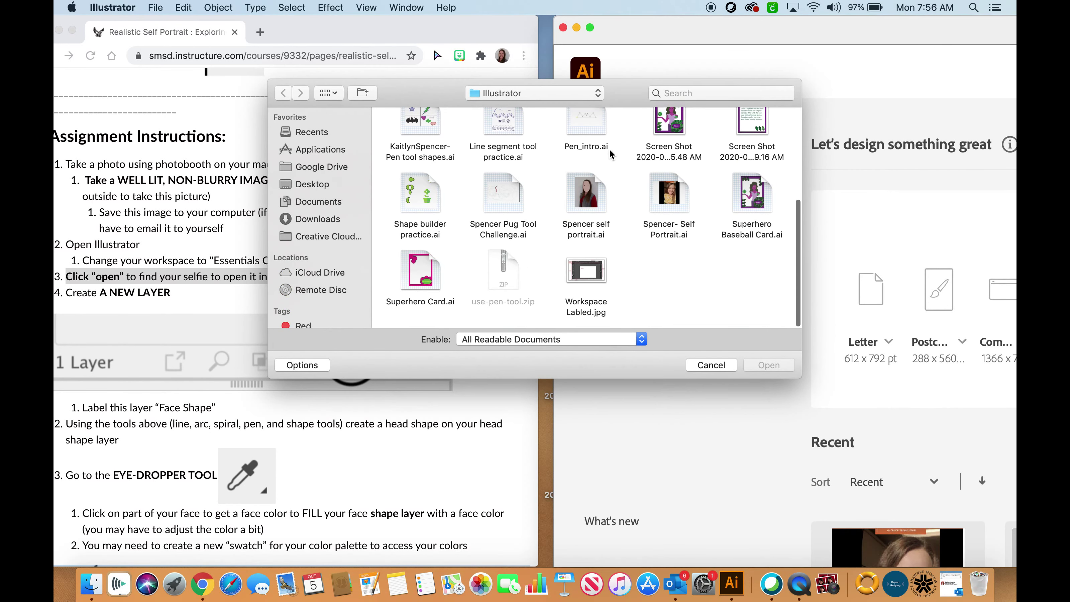
Open 'Screen Shot 2020-10-02 at 9.48.54 AM.png' from the Desktop as a new document.
scroll(542, 211, "up", 4)
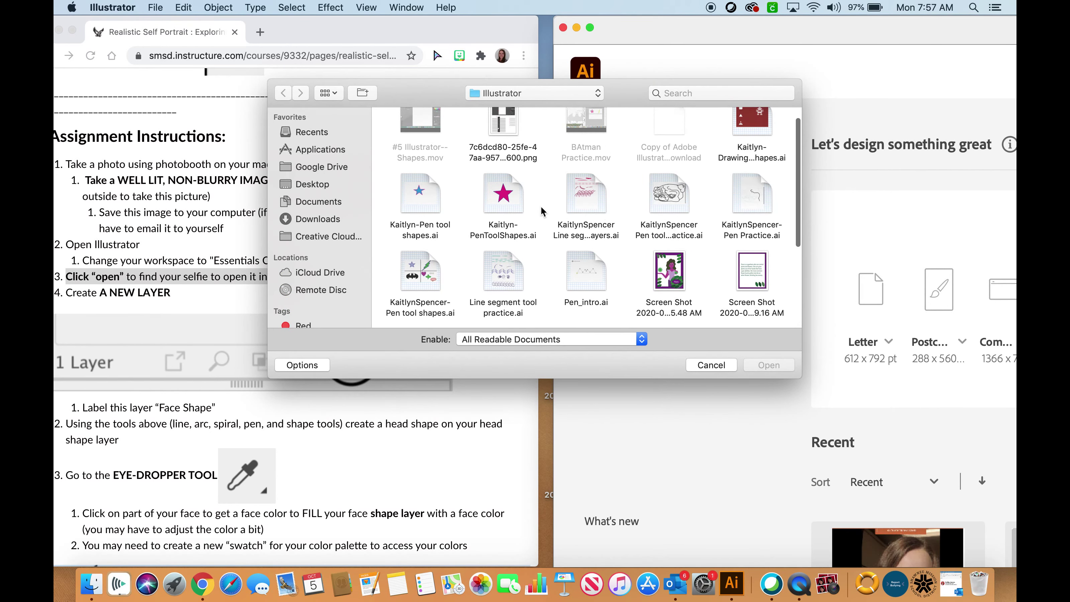
left_click(312, 183)
scroll(670, 276, "down", 3)
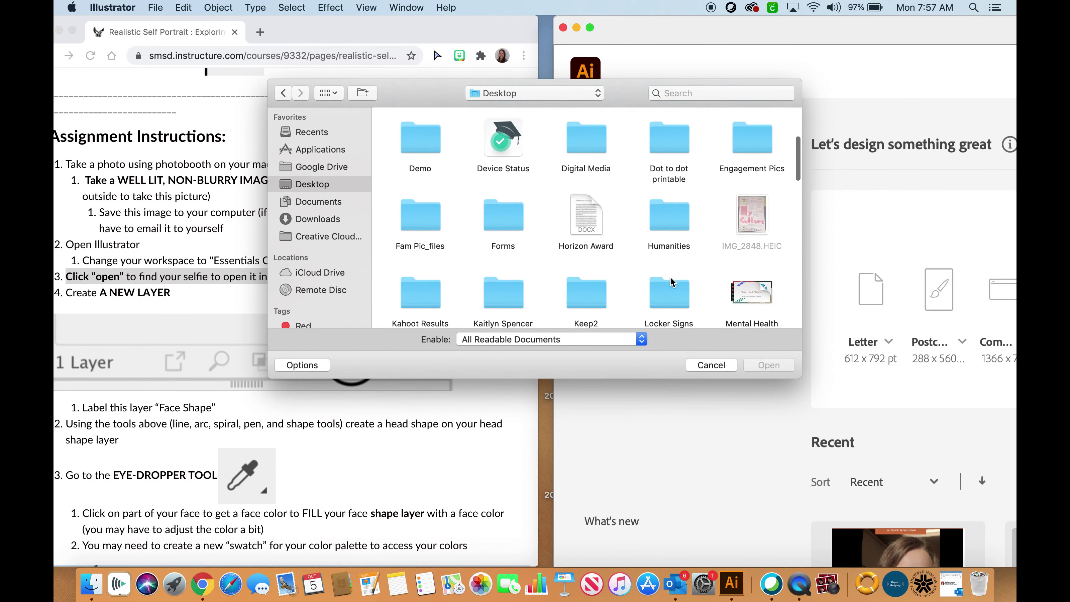
scroll(671, 282, "down", 10)
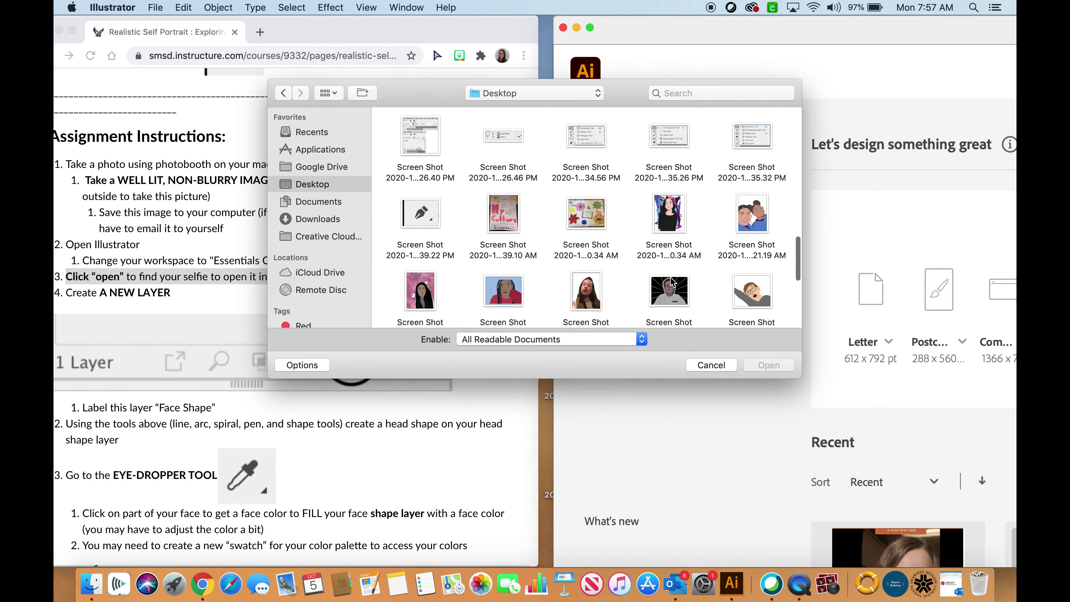
scroll(671, 282, "down", 5)
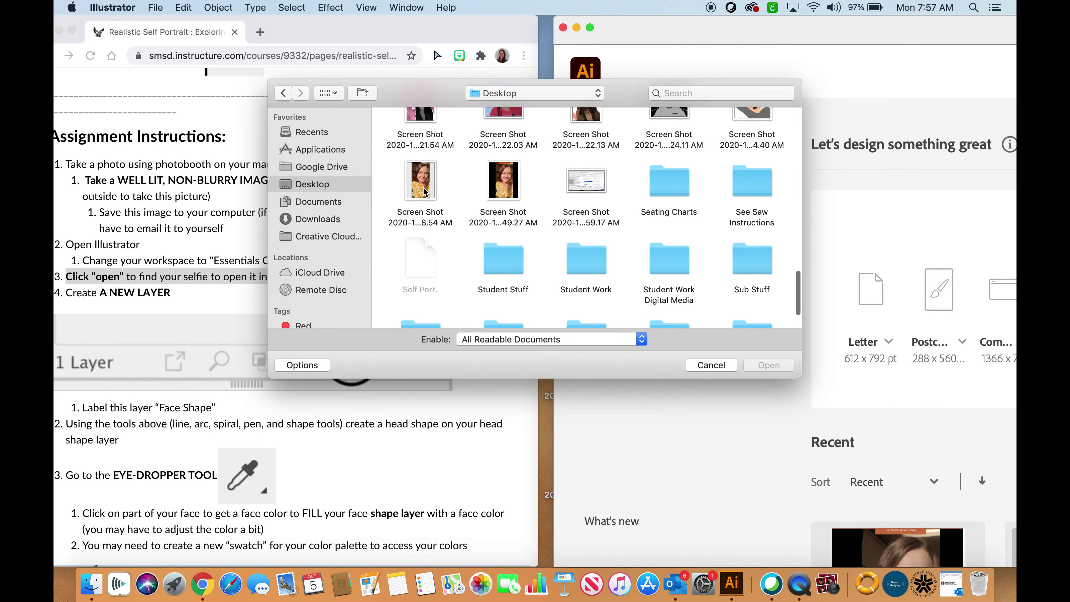
left_click(424, 192)
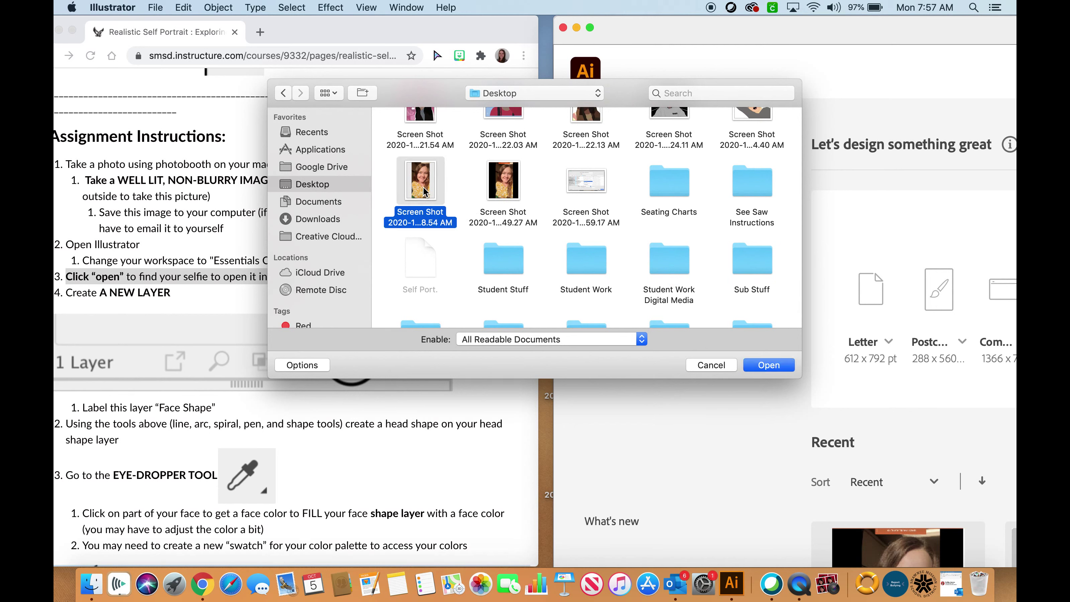
left_click(772, 371)
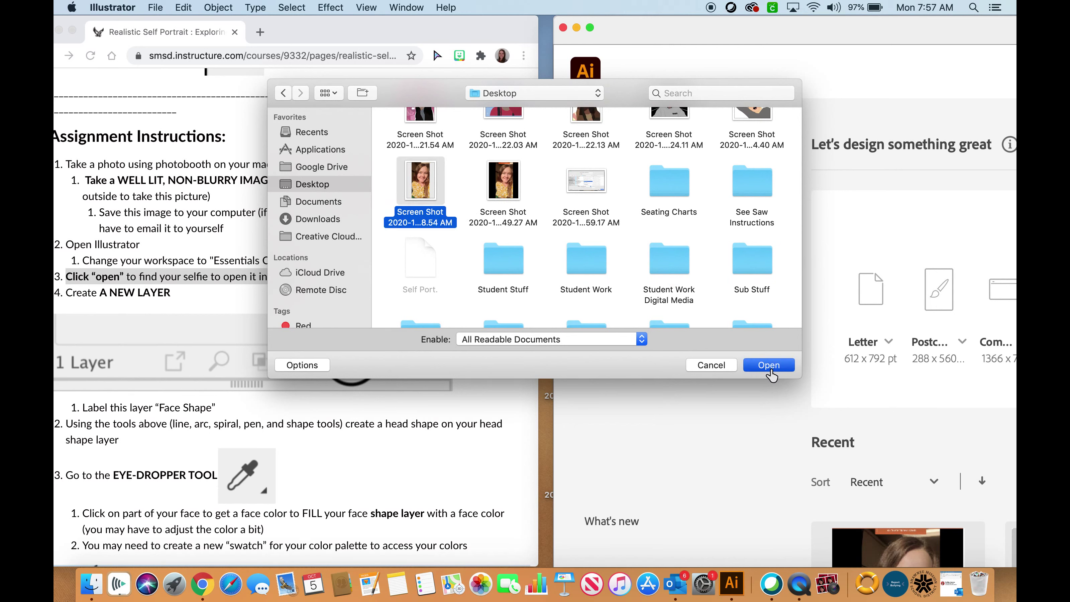
left_click(773, 371)
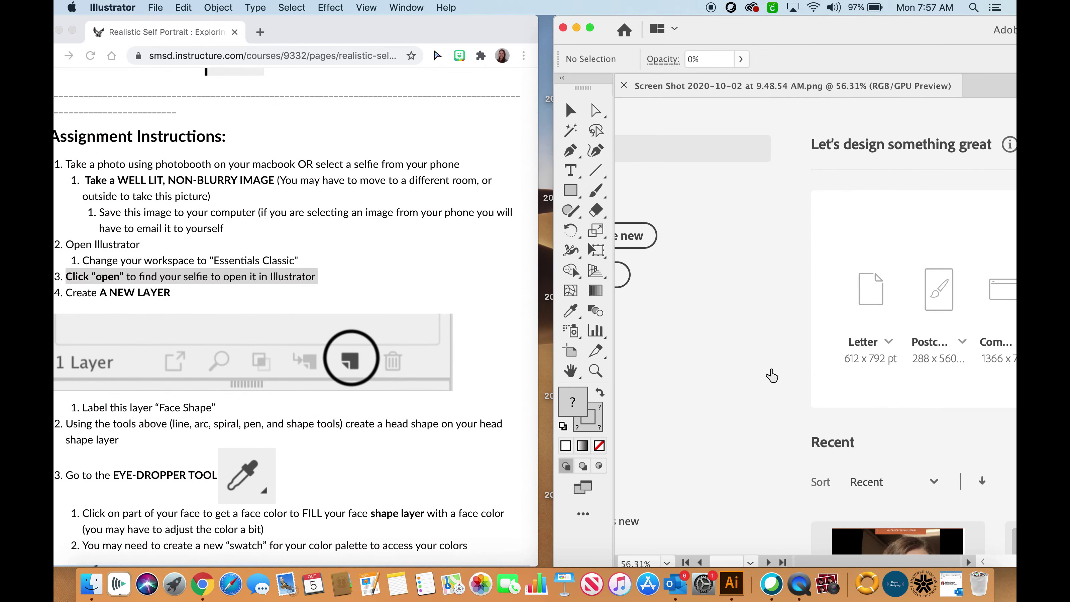
Maximize the Illustrator window and undo an accidental resize of the selfie.
double_click(826, 31)
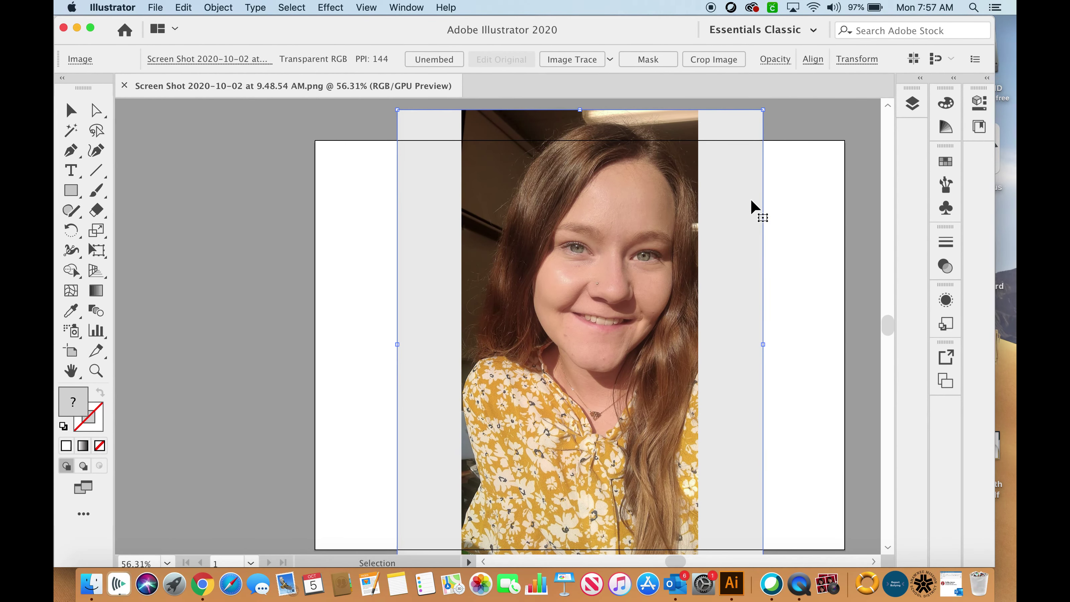
scroll(742, 209, "down", 1)
scroll(742, 209, "down", 1)
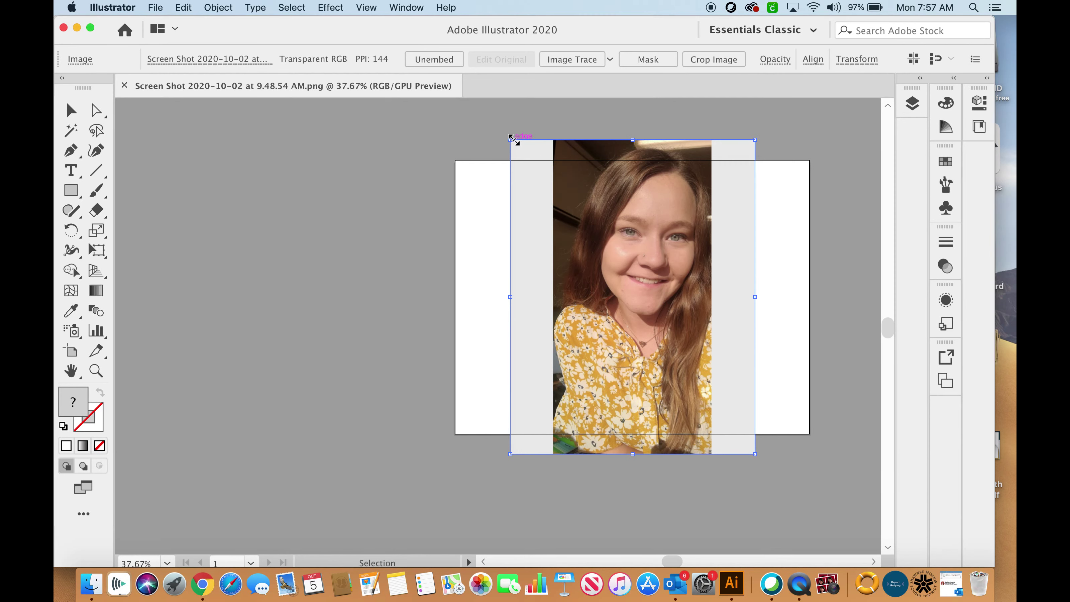
left_click_drag(512, 139, 406, 218)
key("super+z")
Scale the selfie proportionally with the Selection tool to fit the artboard height.
left_click(70, 111)
left_click(71, 111)
key("shift")
left_click_drag(510, 139, 526, 160)
left_click(507, 181)
Move the Illustrator window aside to reveal the instructions page.
scroll(506, 180, "up", 5)
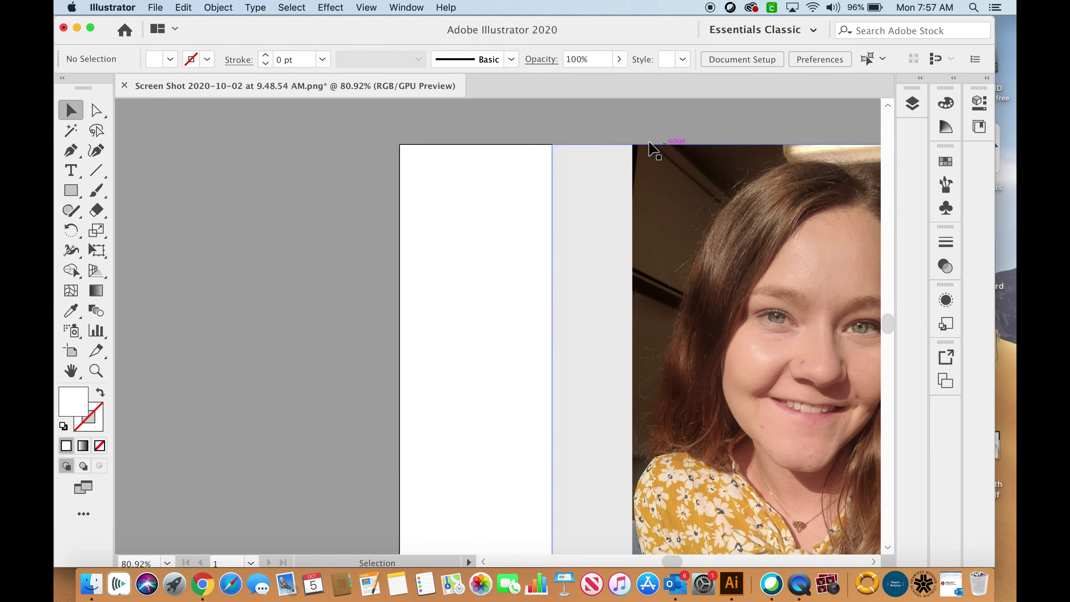
scroll(687, 184, "down", 5)
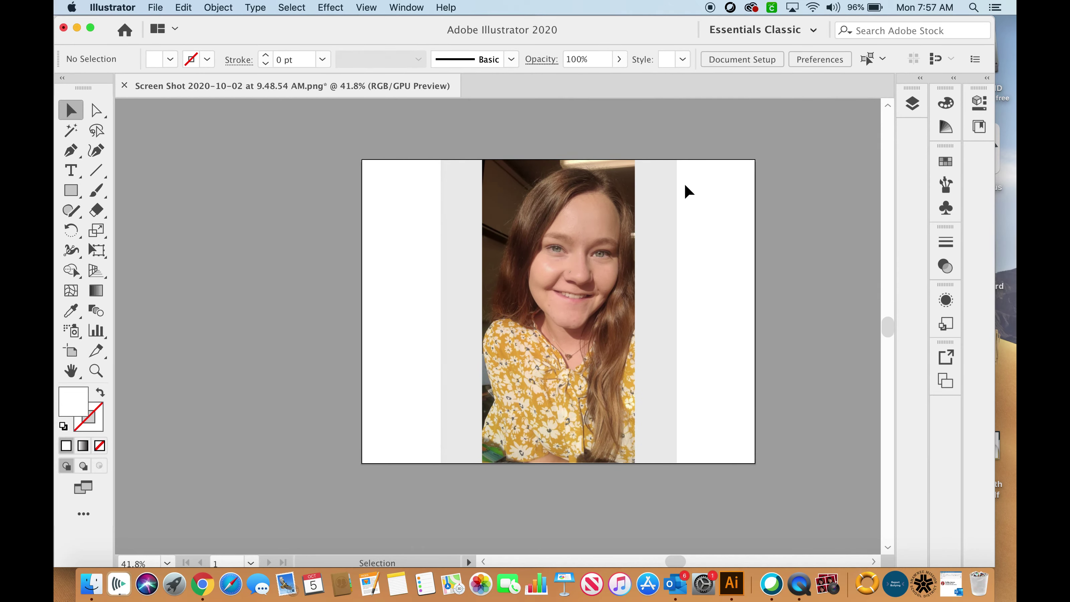
scroll(687, 184, "up", 3)
scroll(687, 190, "down", 1)
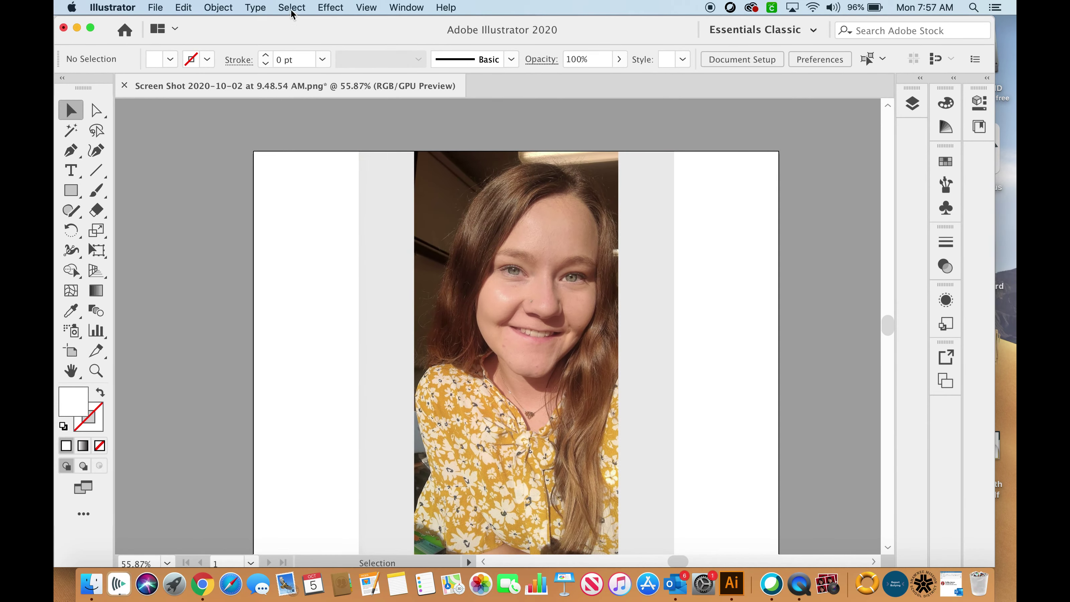
left_click_drag(255, 31, 309, 16)
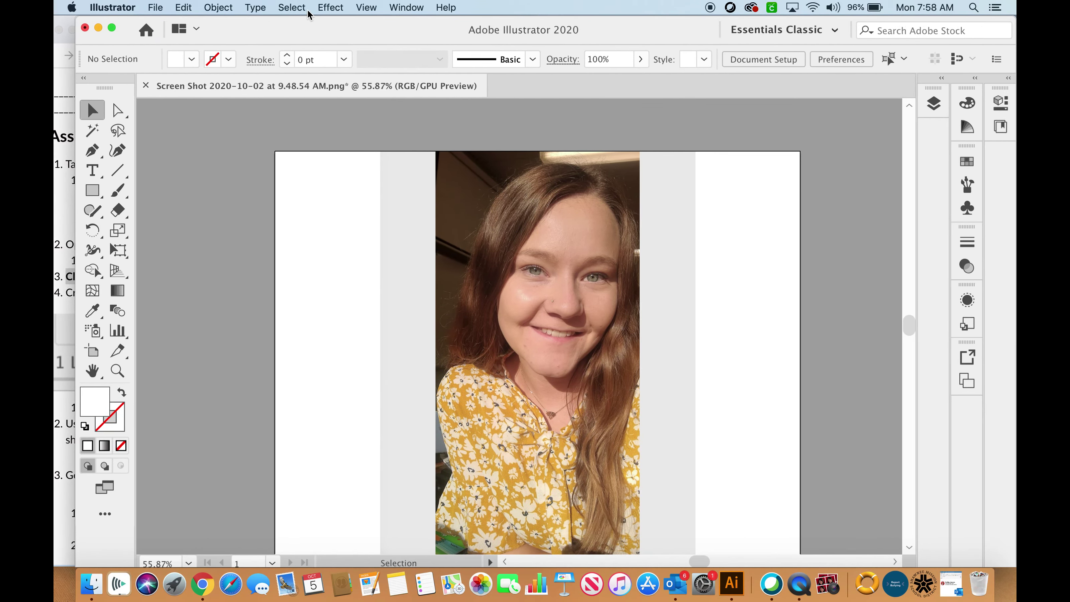
Arrange the windows and highlight the change-workspace-to-Essentials-Classic instruction.
left_click_drag(99, 47, 520, 46)
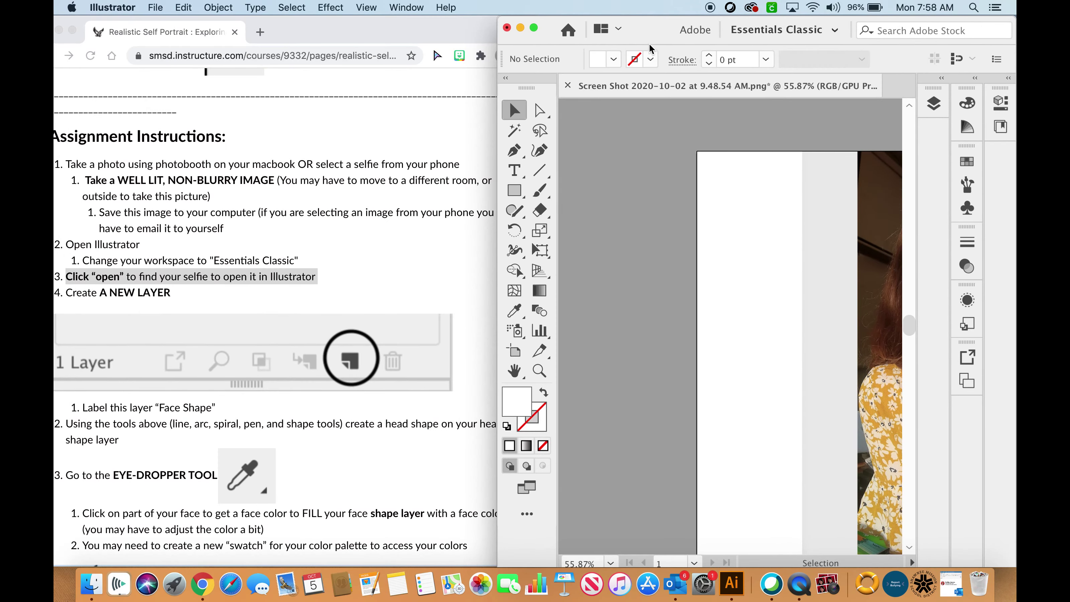
left_click_drag(655, 31, 528, 30)
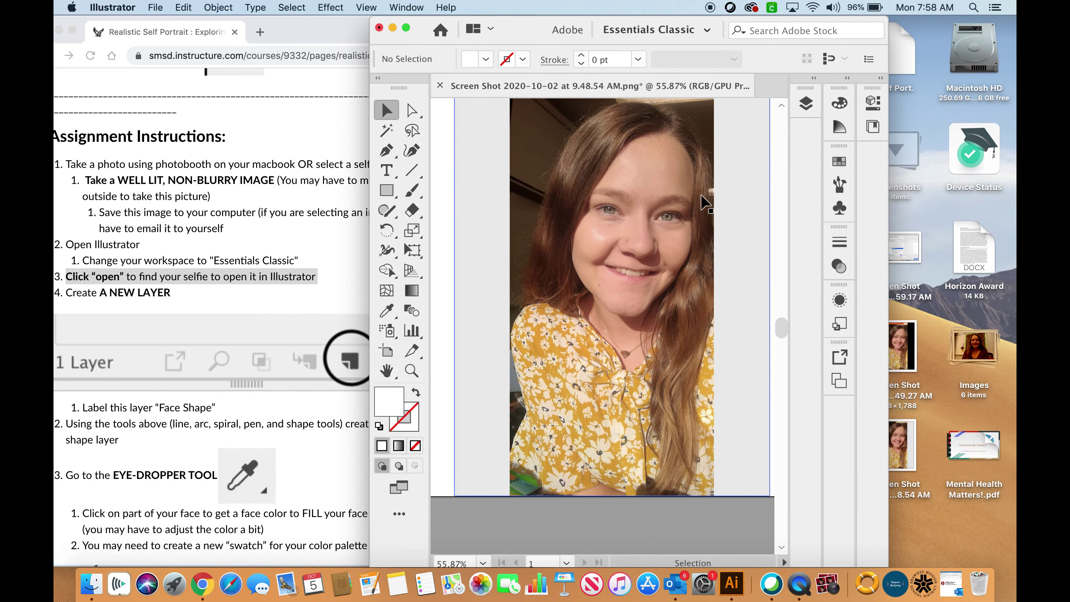
left_click(178, 338)
left_click(134, 286)
left_click_drag(82, 260, 304, 261)
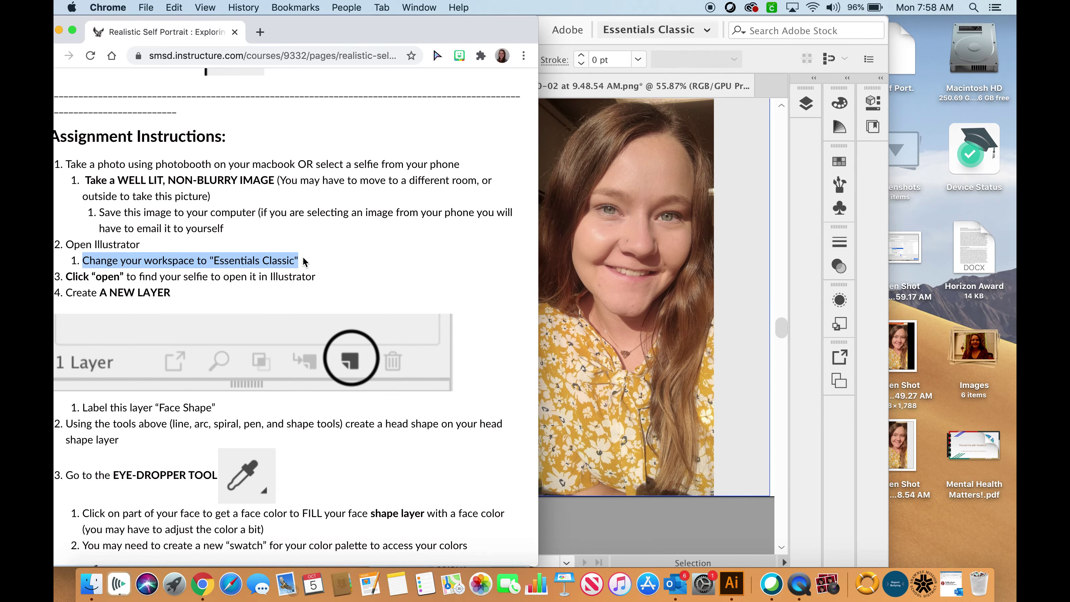
left_click(547, 26)
left_click_drag(532, 30, 575, 30)
left_click(704, 38)
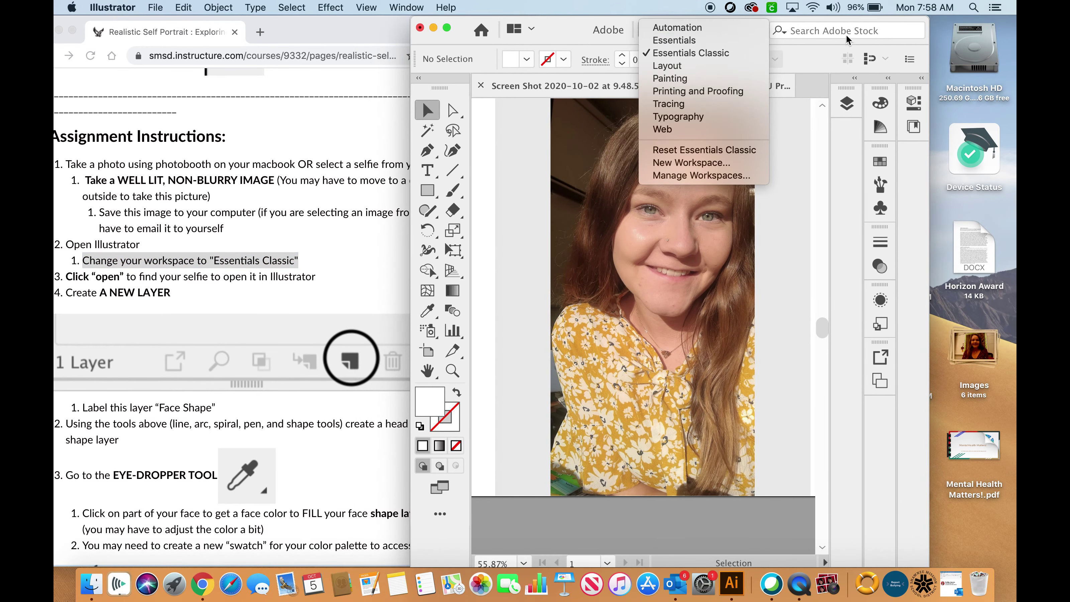
left_click(674, 41)
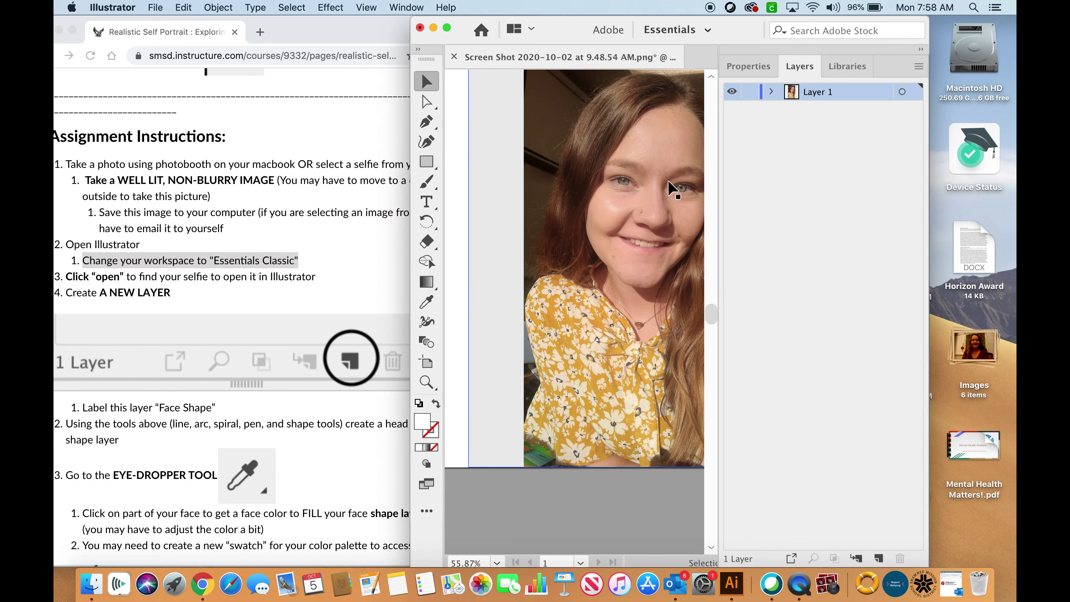
left_click(712, 29)
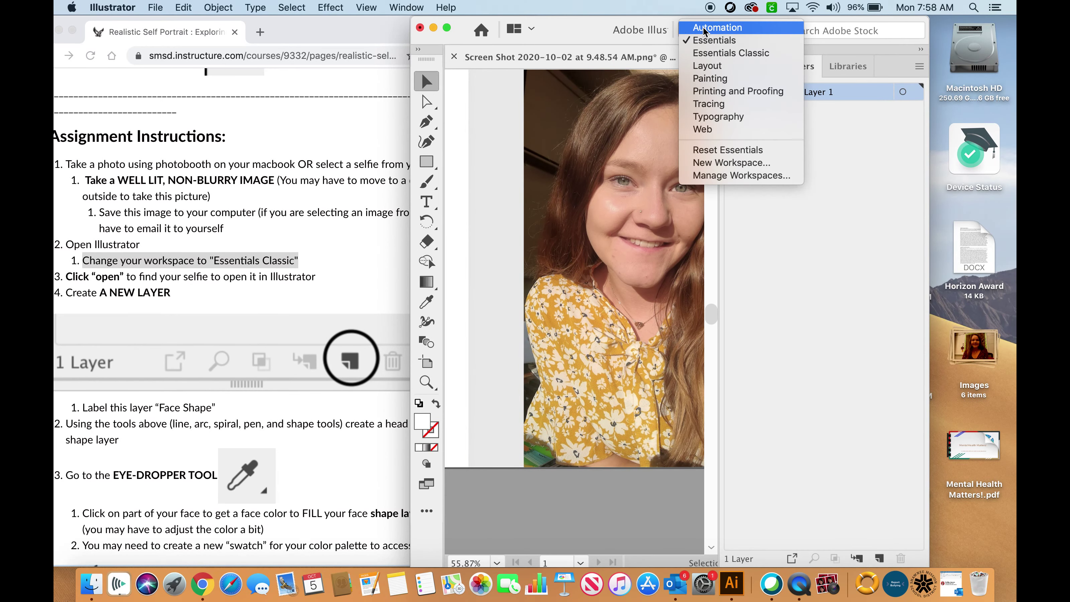
left_click(710, 54)
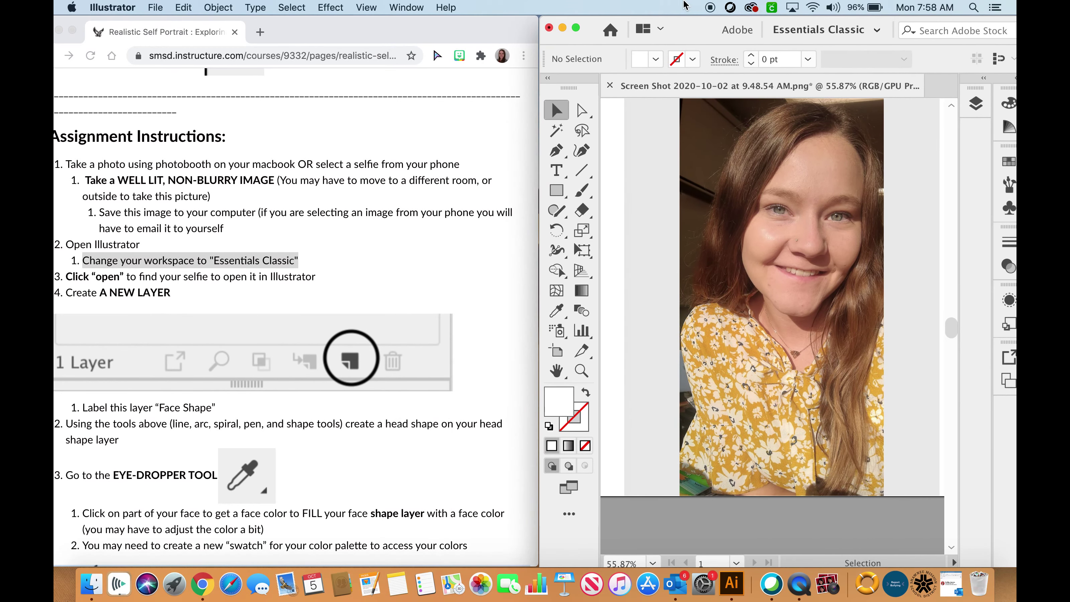
Highlight the 'Create A NEW LAYER' step, then widen Illustrator over the browser.
left_click(264, 219)
left_click_drag(393, 27, 413, 27)
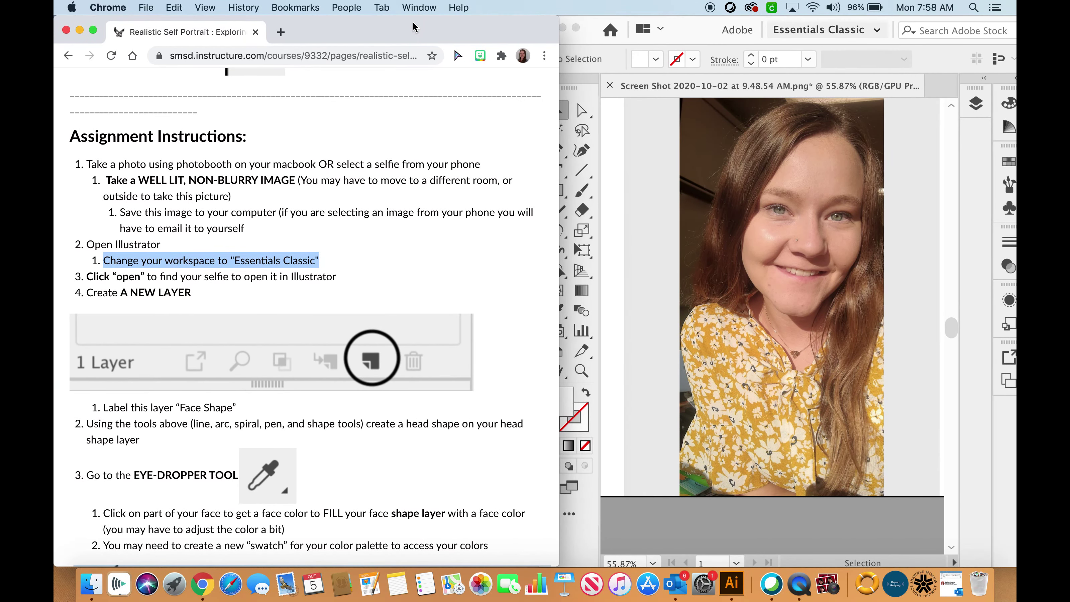
scroll(195, 296, "down", 3)
left_click(188, 222)
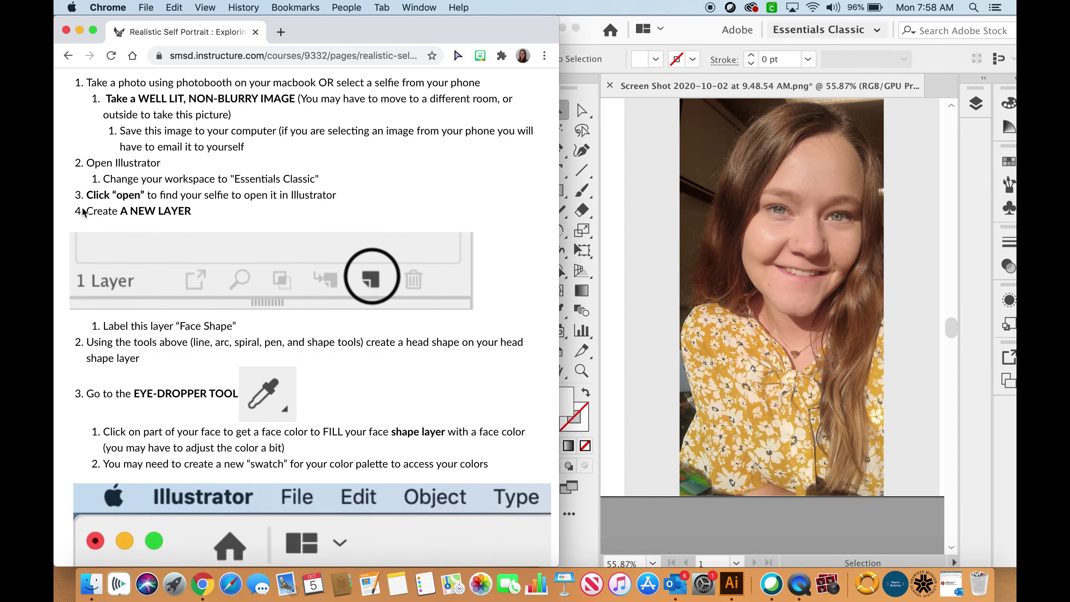
left_click_drag(85, 211, 201, 215)
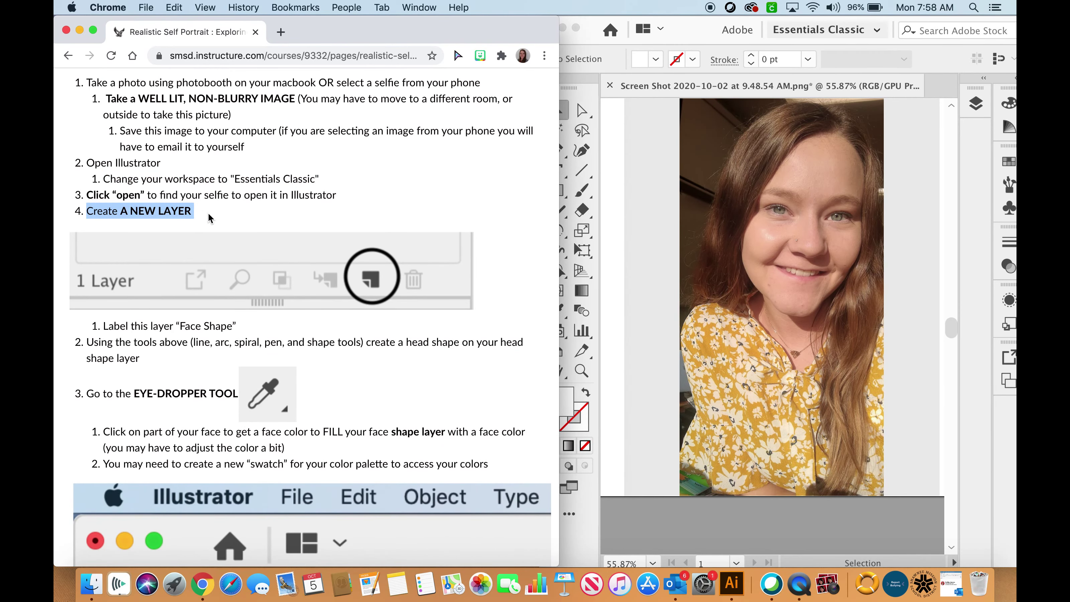
left_click(209, 218)
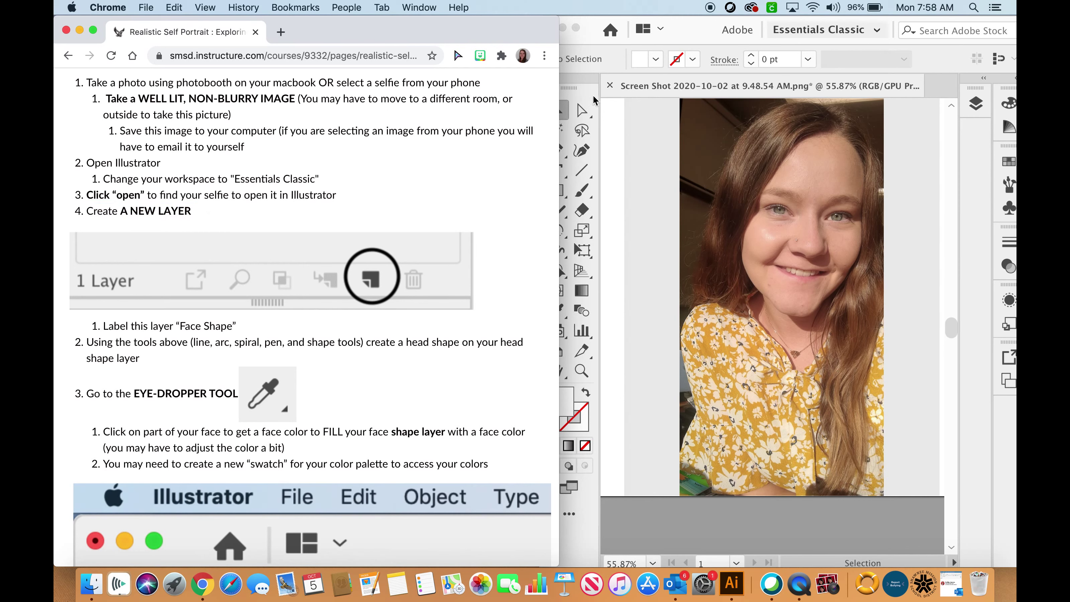
left_click(684, 30)
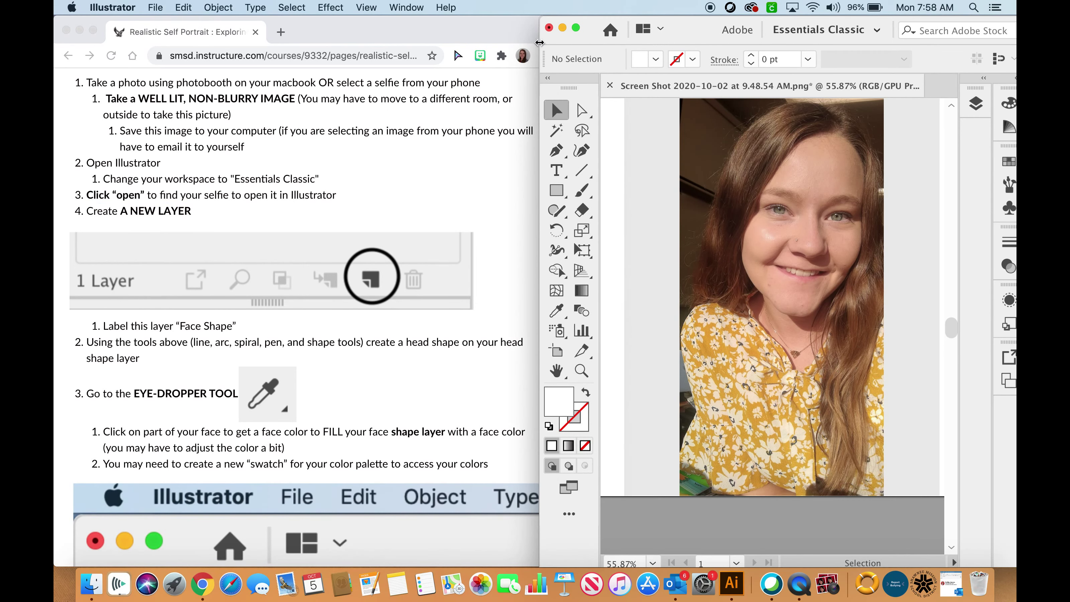
left_click_drag(539, 43, 375, 14)
Show the Layers panel via the Window menu and float it out of the dock.
double_click(380, 31)
left_click(416, 6)
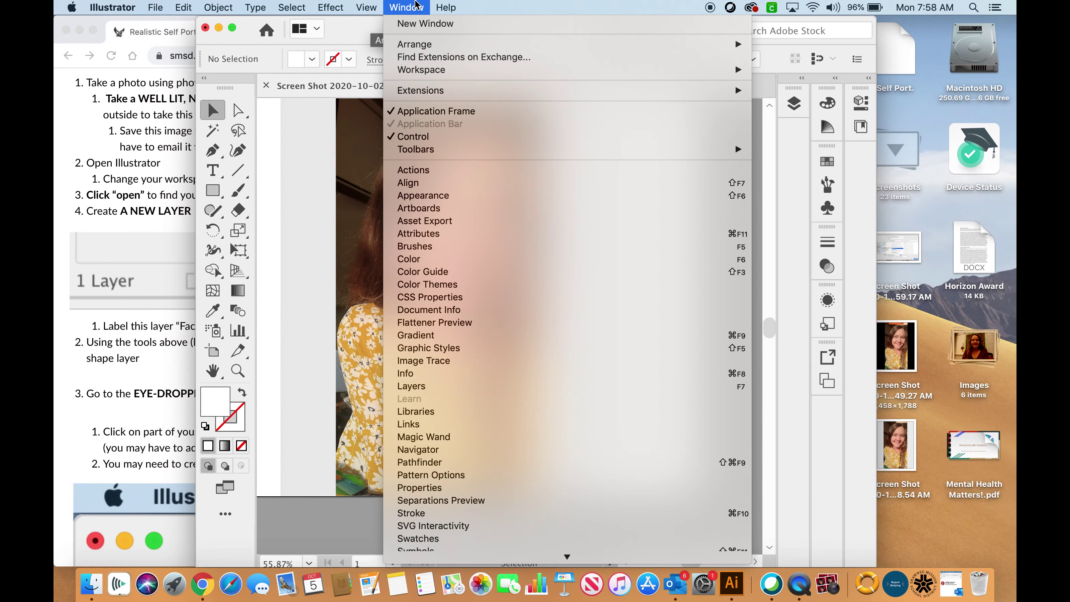
left_click(432, 390)
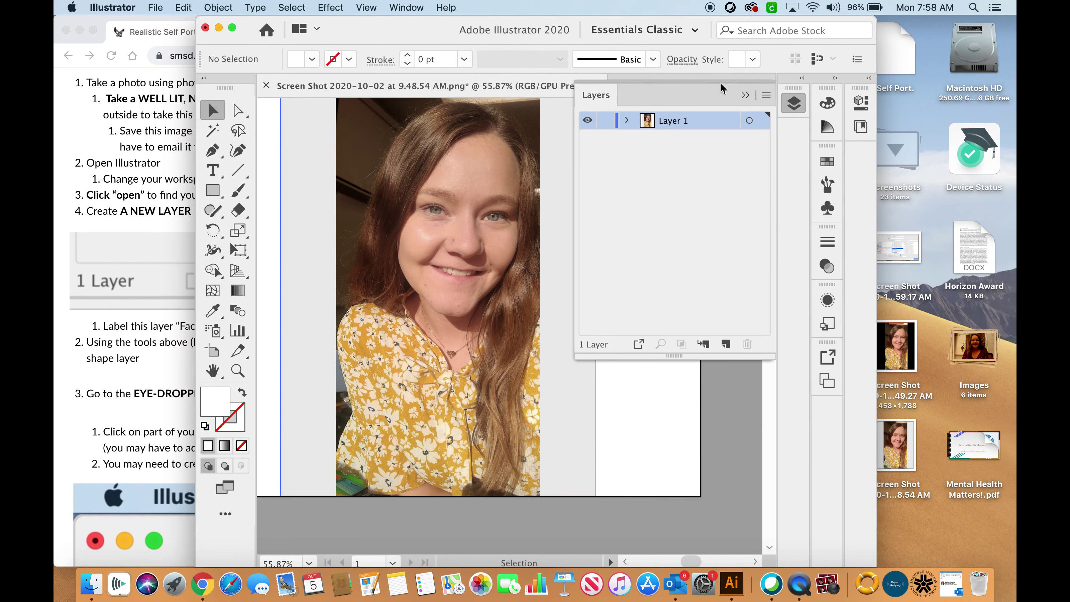
left_click_drag(721, 83, 743, 92)
Create a new empty Layer 2 above the photo's Layer 1.
left_click_drag(376, 28, 588, 28)
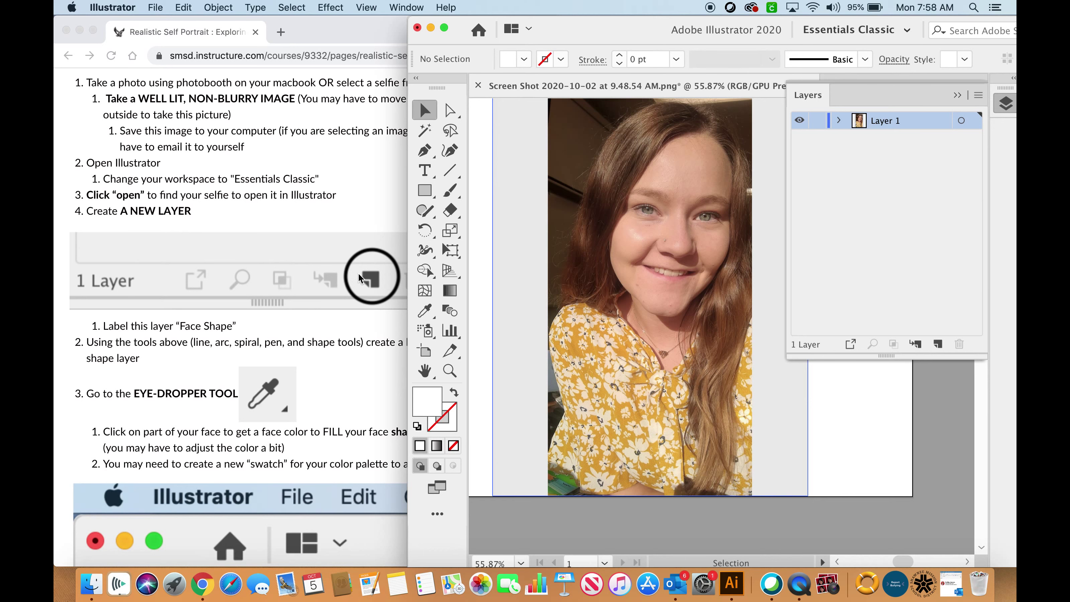
double_click(636, 33)
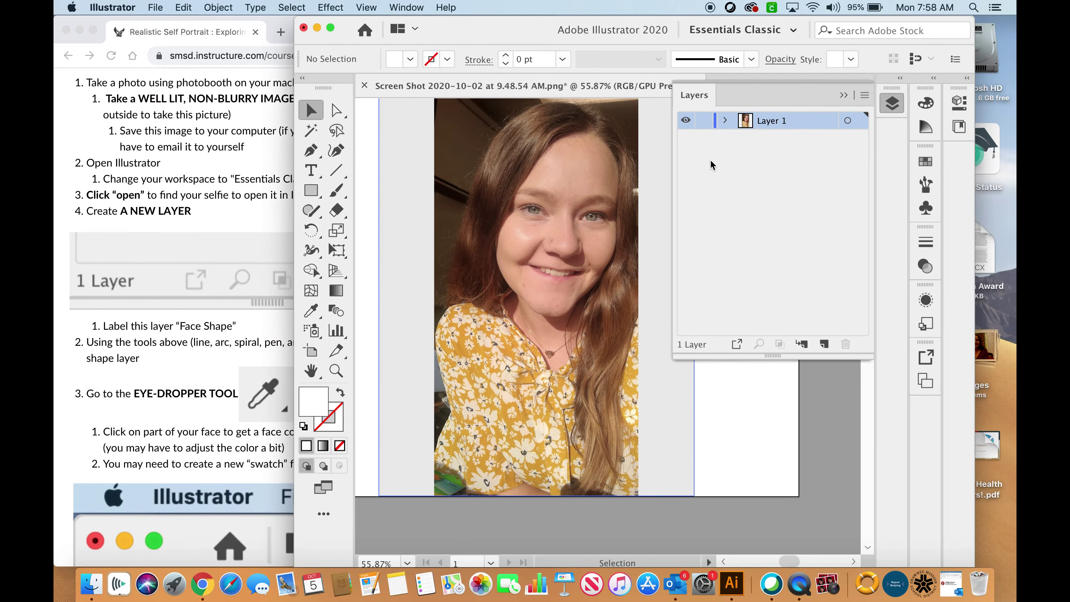
left_click(822, 347)
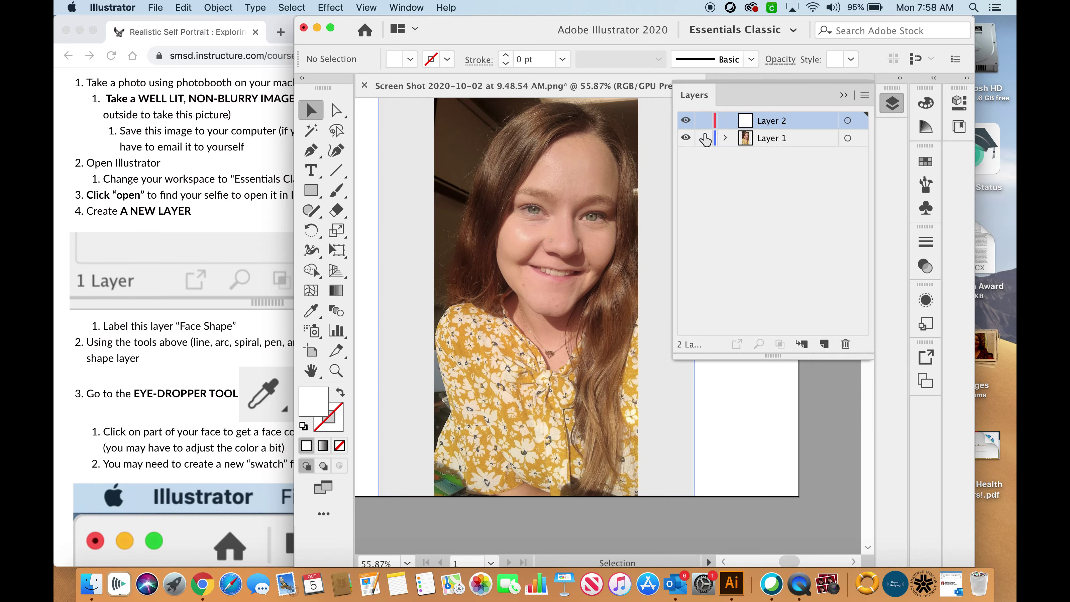
Rename Layer 1 to 'Base Layer' and lock it.
double_click(767, 139)
type("Base La")
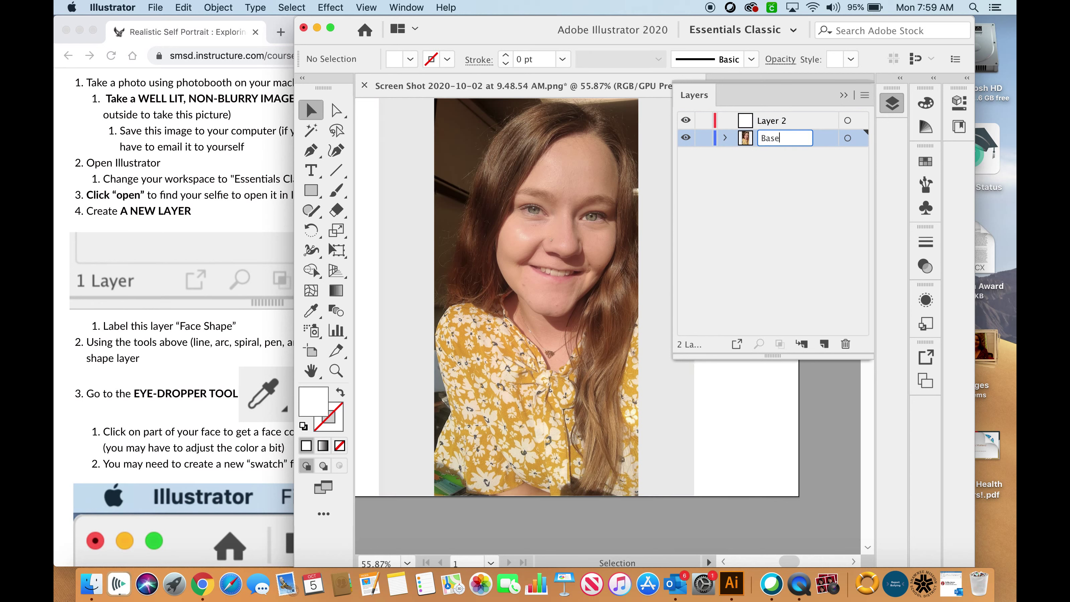
left_click(767, 156)
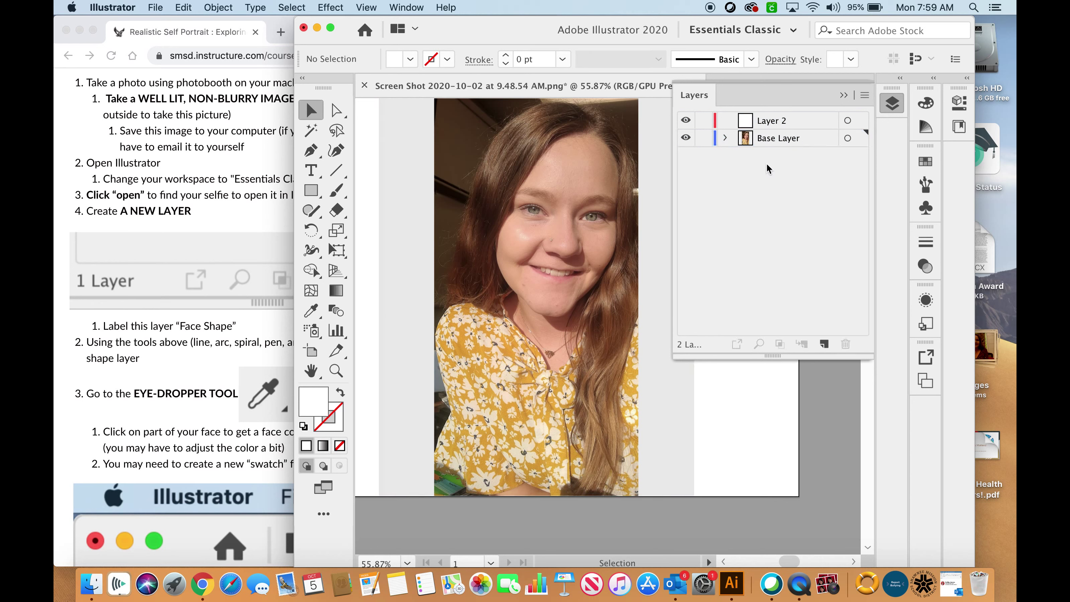
left_click(703, 138)
Rename Layer 2 to 'Face Shape'.
left_click(778, 123)
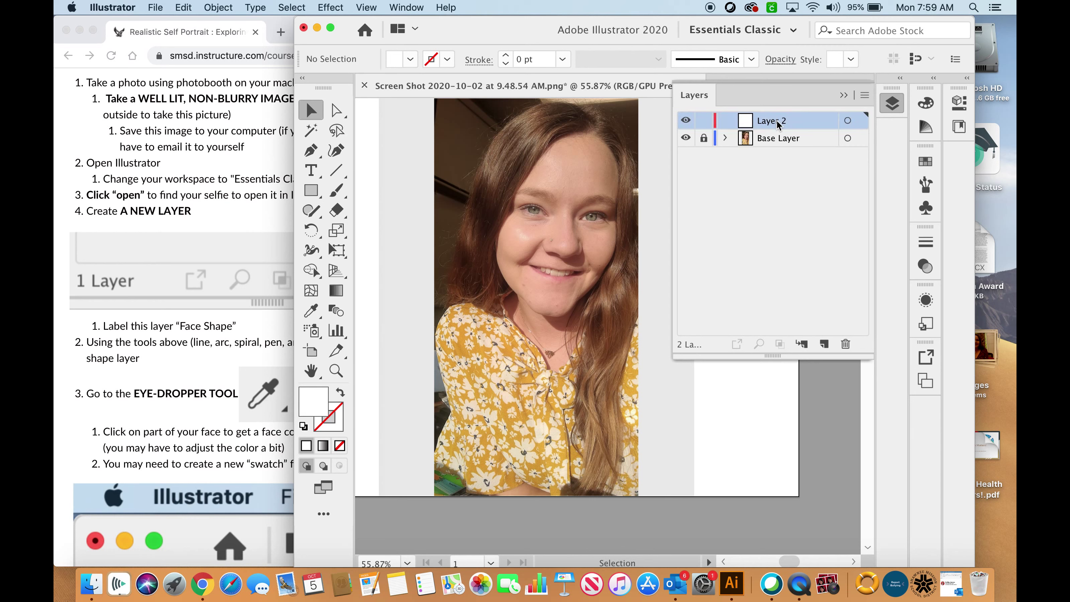
double_click(777, 123)
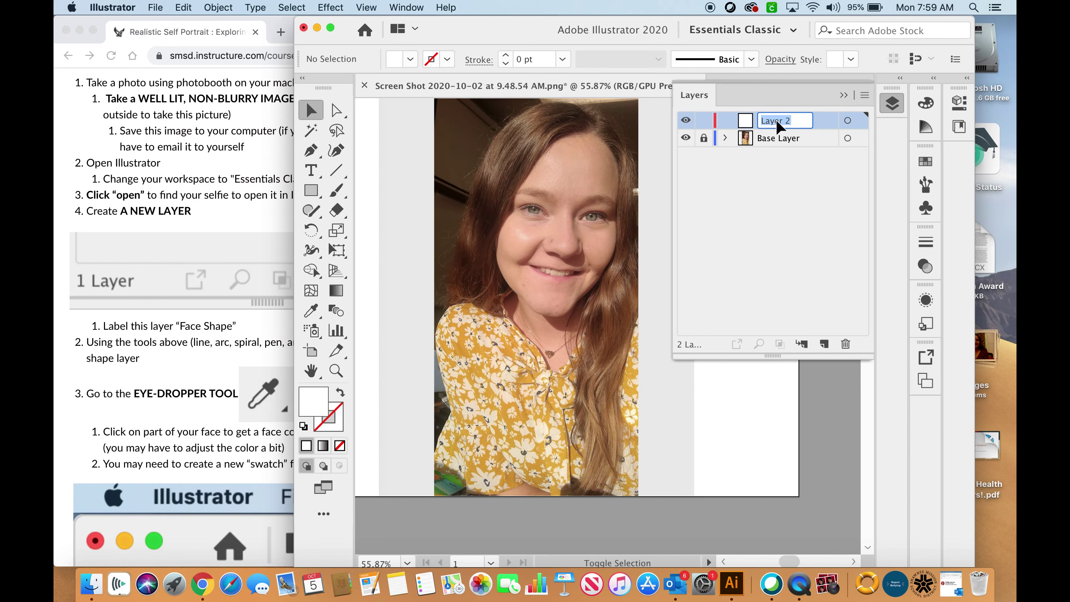
type("Face Shape")
left_click(735, 190)
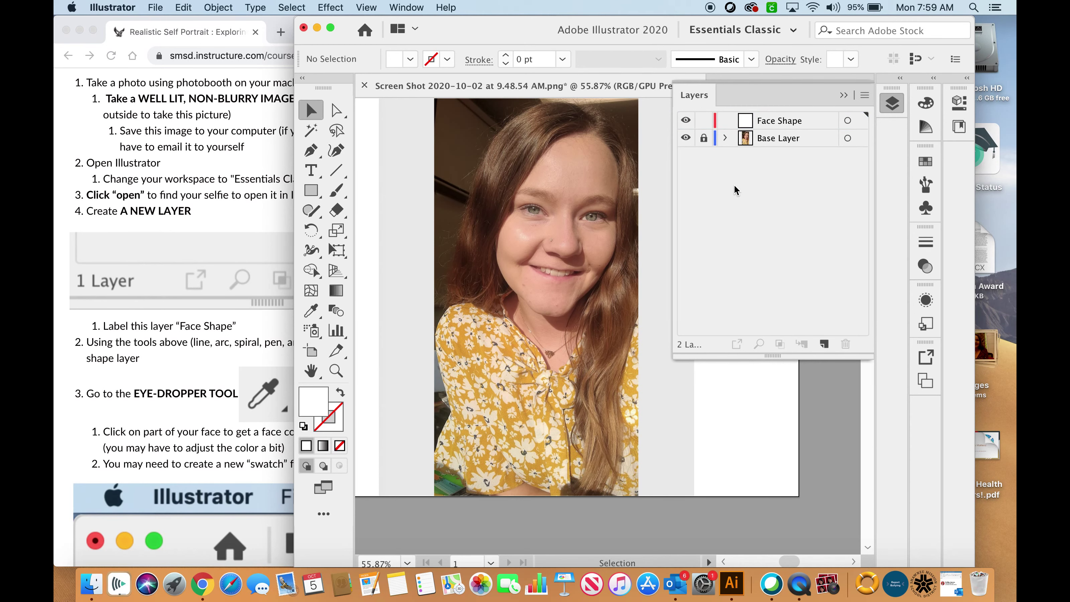
left_click_drag(464, 30, 374, 29)
With the Pen tool, trace curved anchors from the hairline down the right cheek to the jaw.
left_click(224, 155)
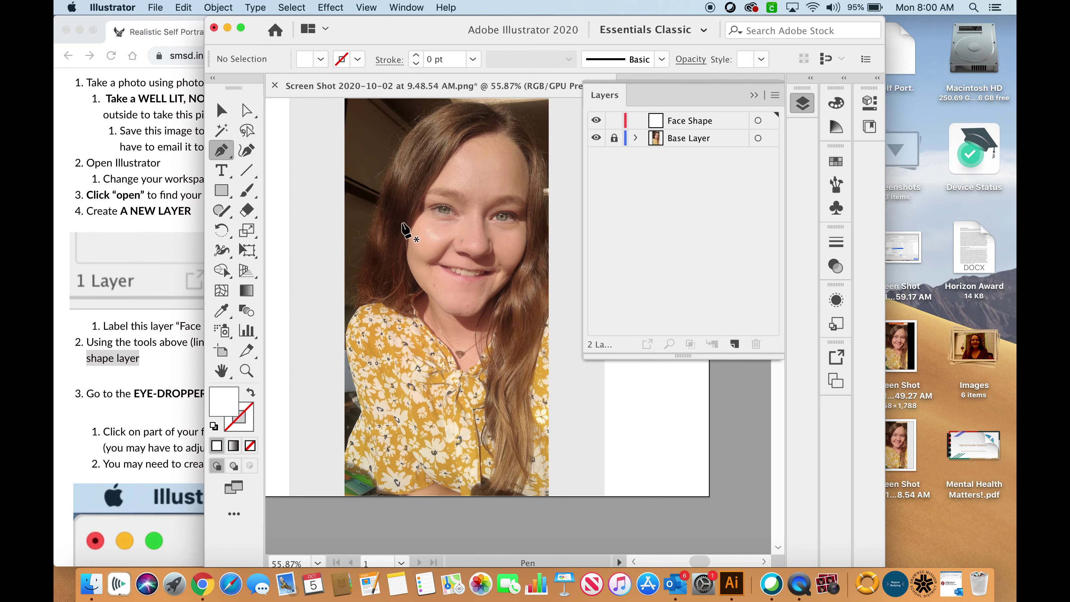
scroll(470, 255, "up", 1)
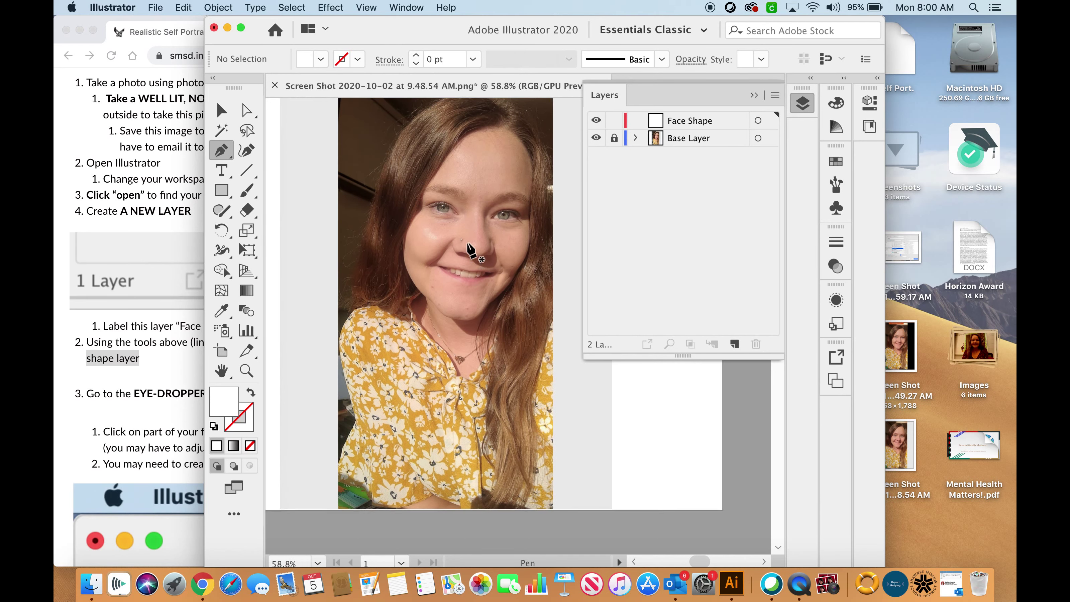
scroll(478, 215, "up", 4)
scroll(478, 215, "down", 3)
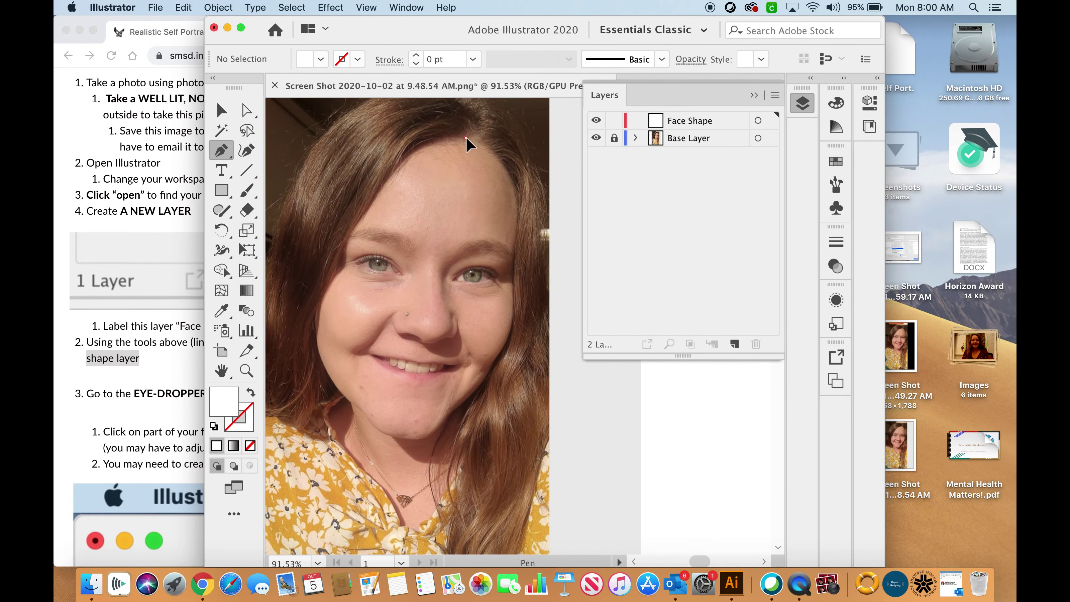
left_click_drag(467, 138, 519, 142)
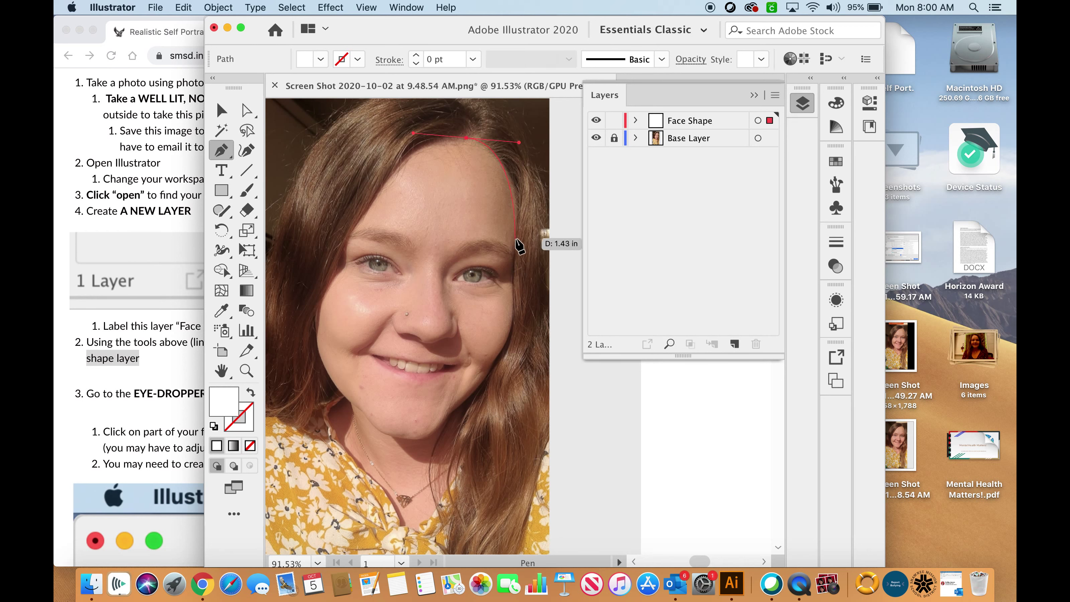
left_click_drag(519, 239, 515, 314)
mouse_move(494, 364)
left_mouse_down()
mouse_move(480, 372)
mouse_move(493, 382)
left_mouse_up()
left_click_drag(454, 413, 377, 442)
Continue the outline around the chin and left cheek, closing it at the start point.
left_click_drag(367, 418, 362, 415)
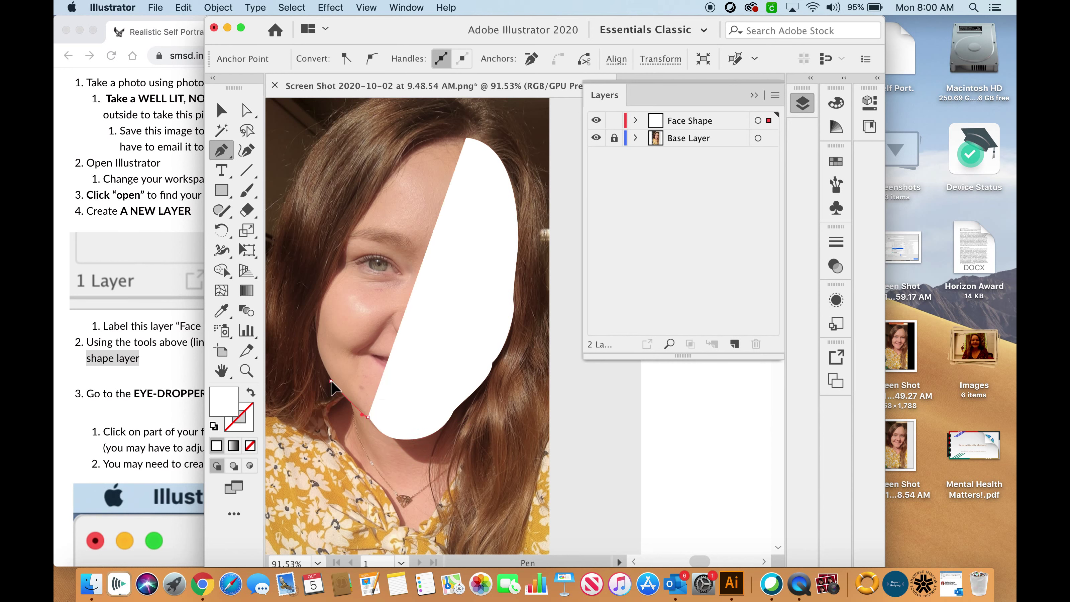
left_click_drag(331, 380, 311, 296)
left_click(312, 274)
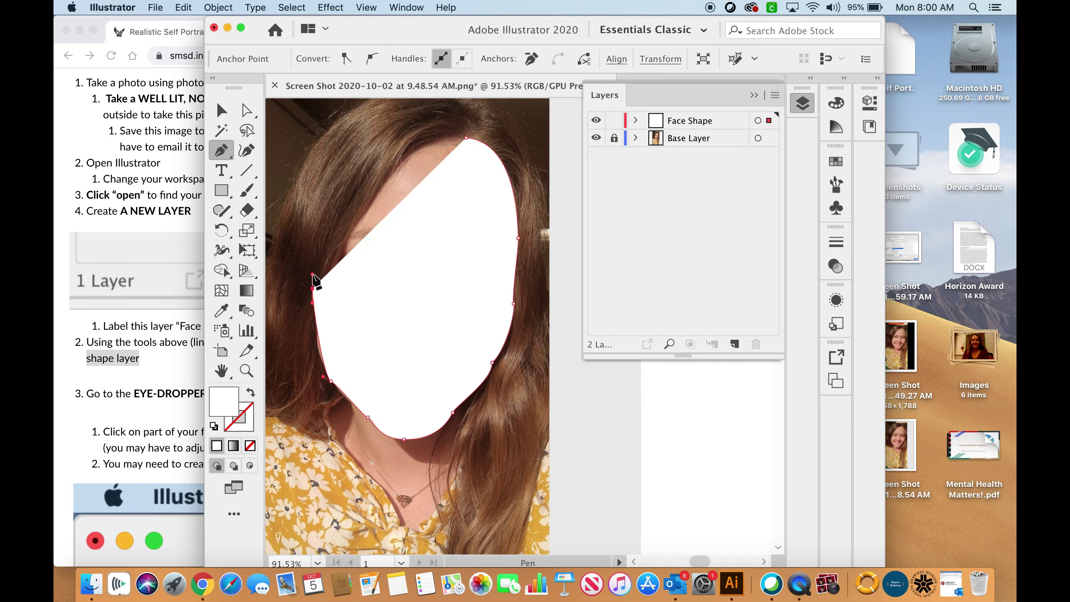
left_click_drag(370, 144, 401, 126)
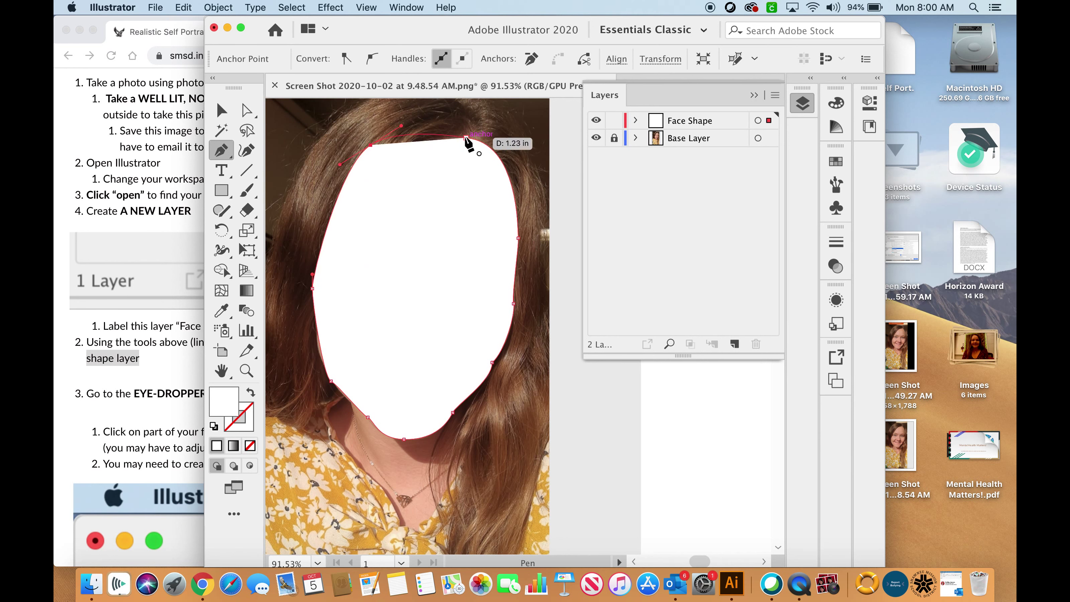
left_click(466, 137)
left_click(213, 109)
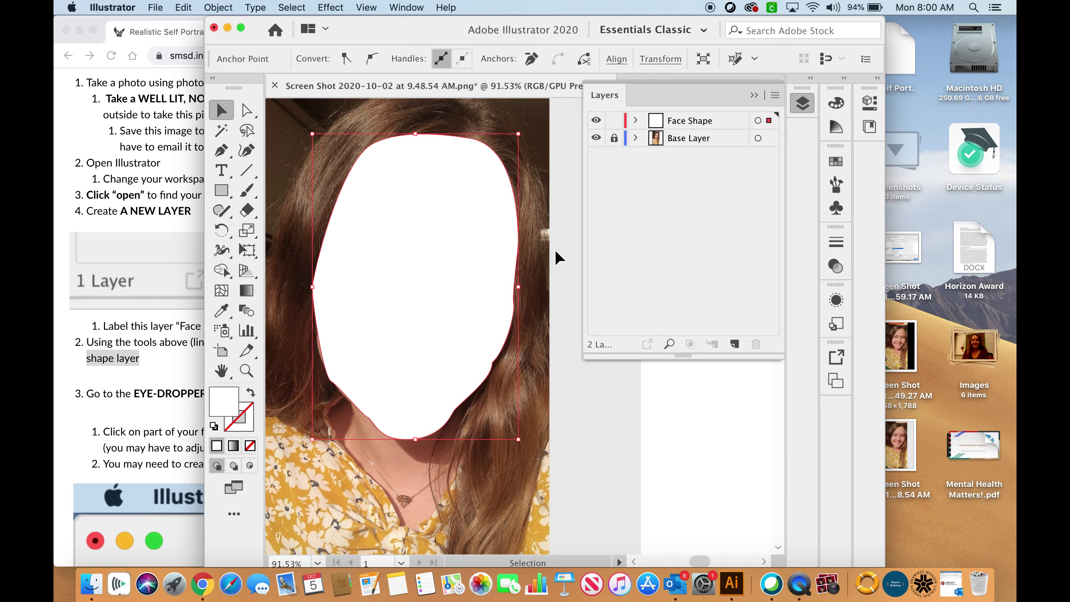
Show the Swatches panel from the Window menu, leaving the fill white.
left_click(838, 103)
left_click(838, 103)
left_click(835, 168)
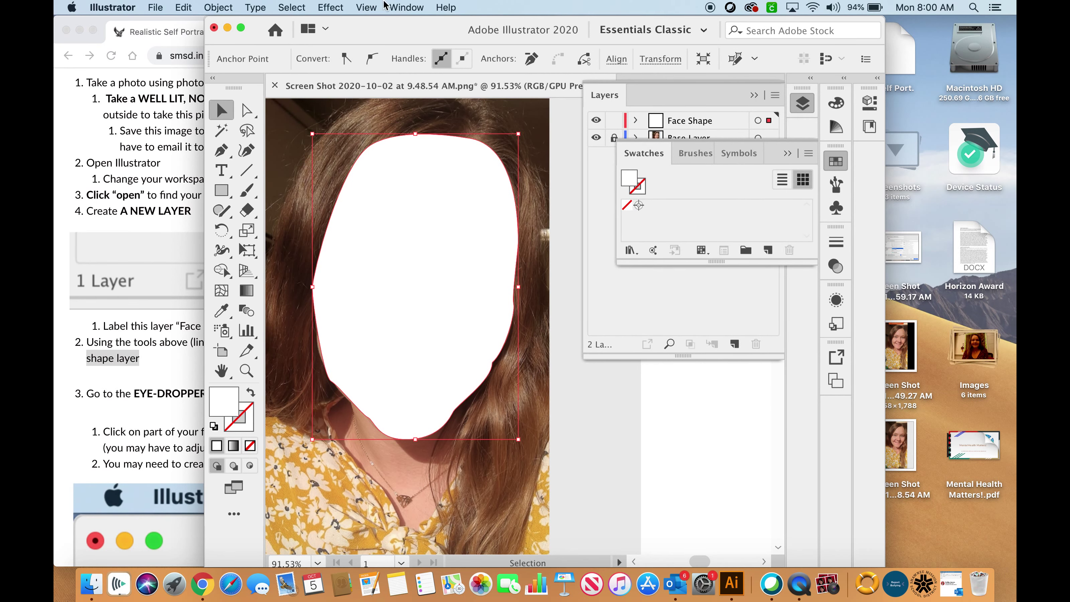
left_click(409, 6)
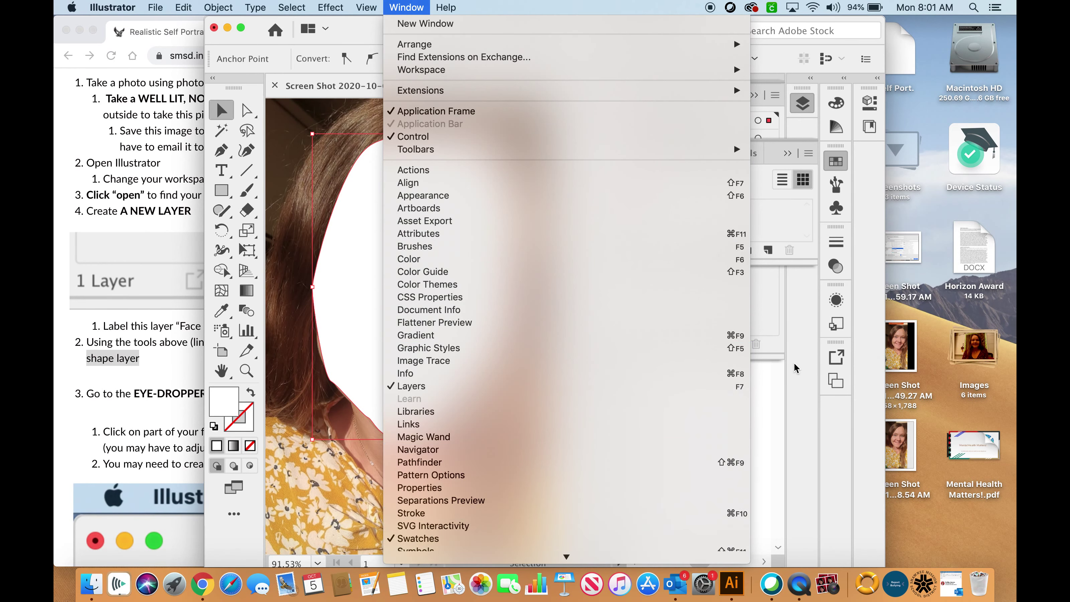
left_click(440, 544)
double_click(632, 186)
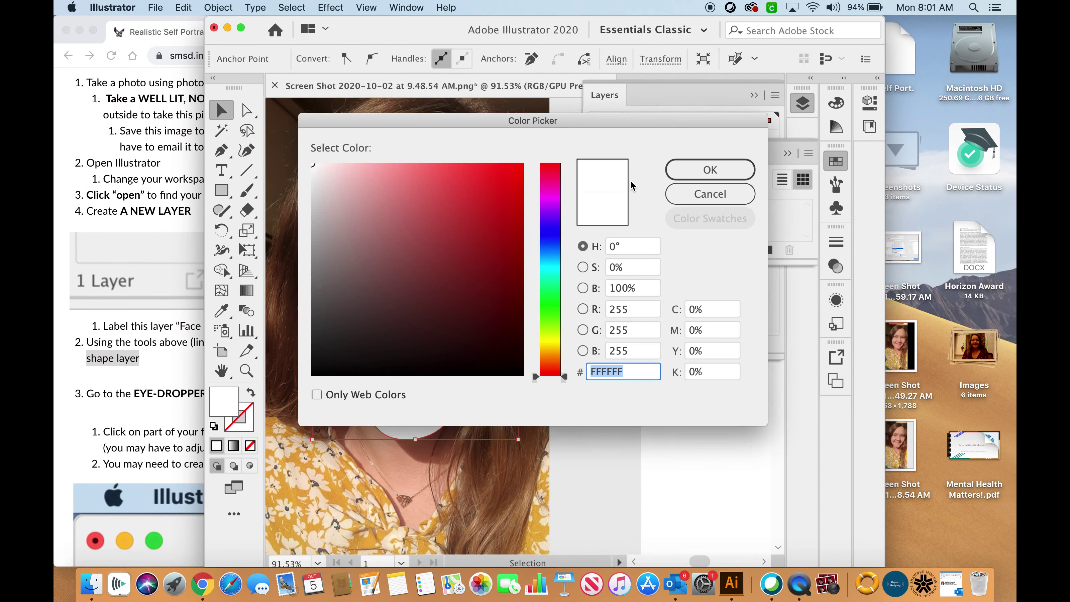
left_click_drag(478, 121, 507, 200)
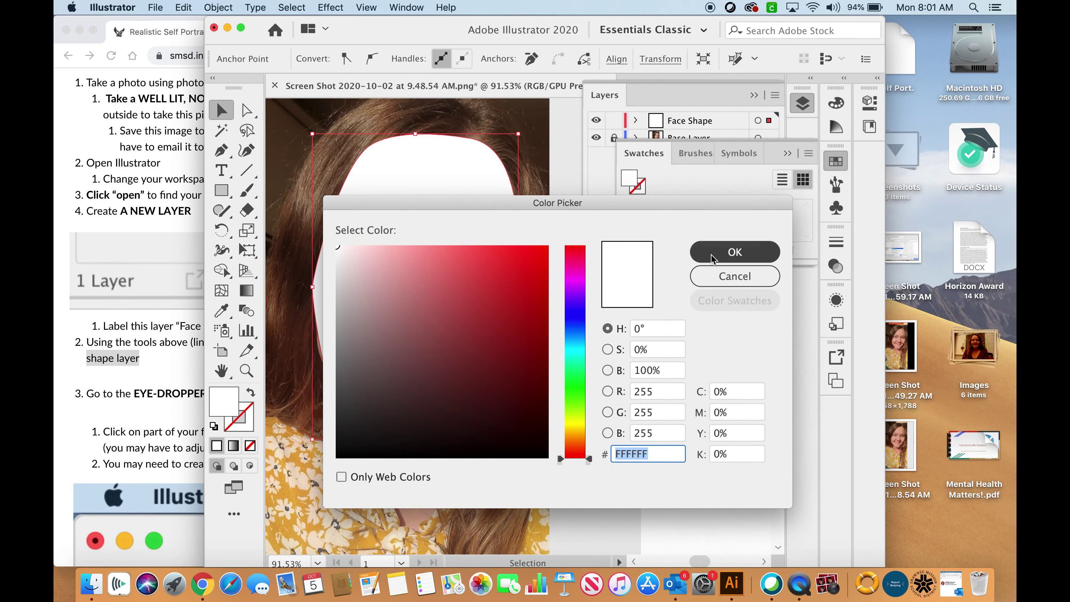
left_click(736, 250)
Set the face outline's fill to None and make the stroke active.
left_click_drag(359, 37, 548, 36)
scroll(184, 295, "down", 5)
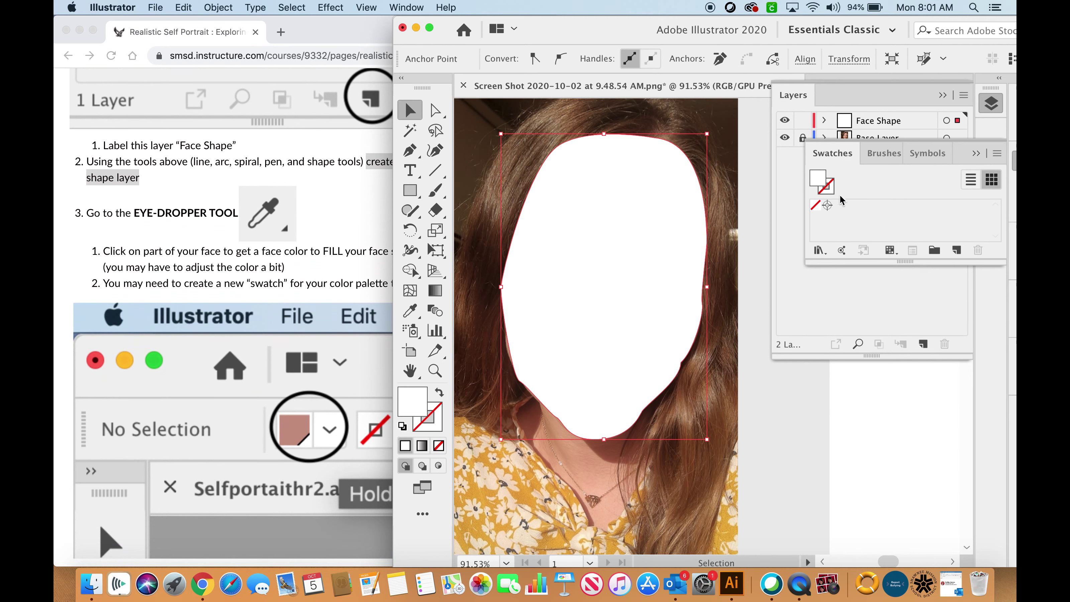
left_click(816, 207)
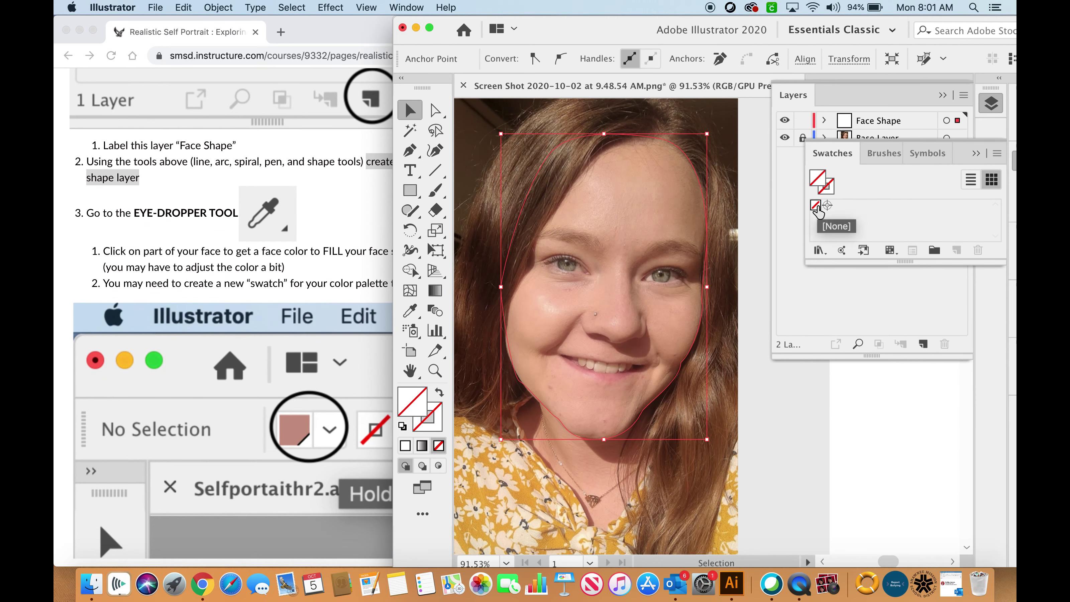
left_click(828, 189)
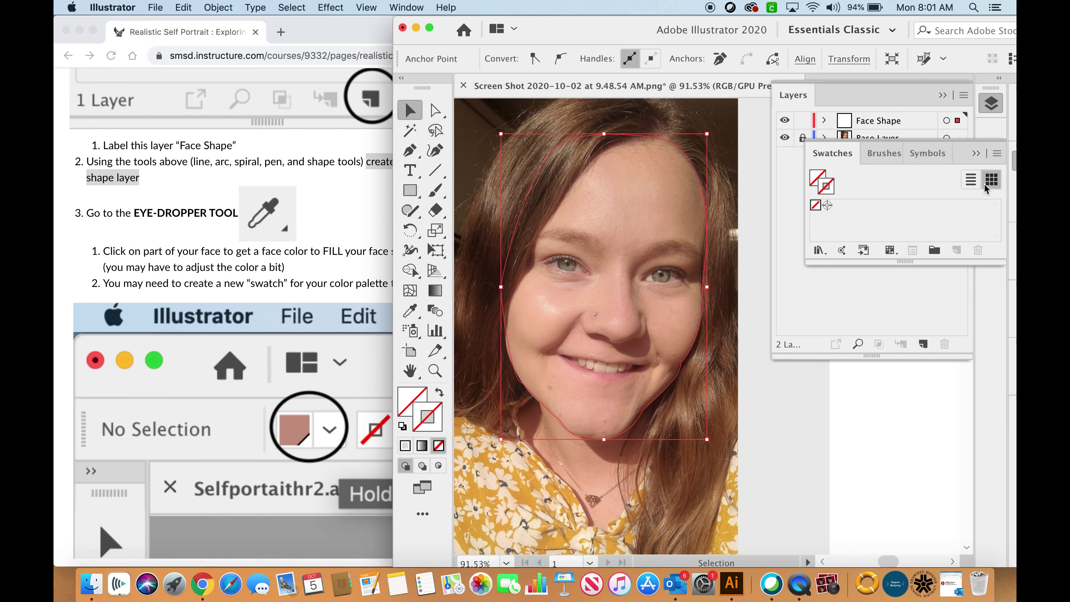
Rearrange the docked Color, Swatches and Layers panels.
left_click(976, 154)
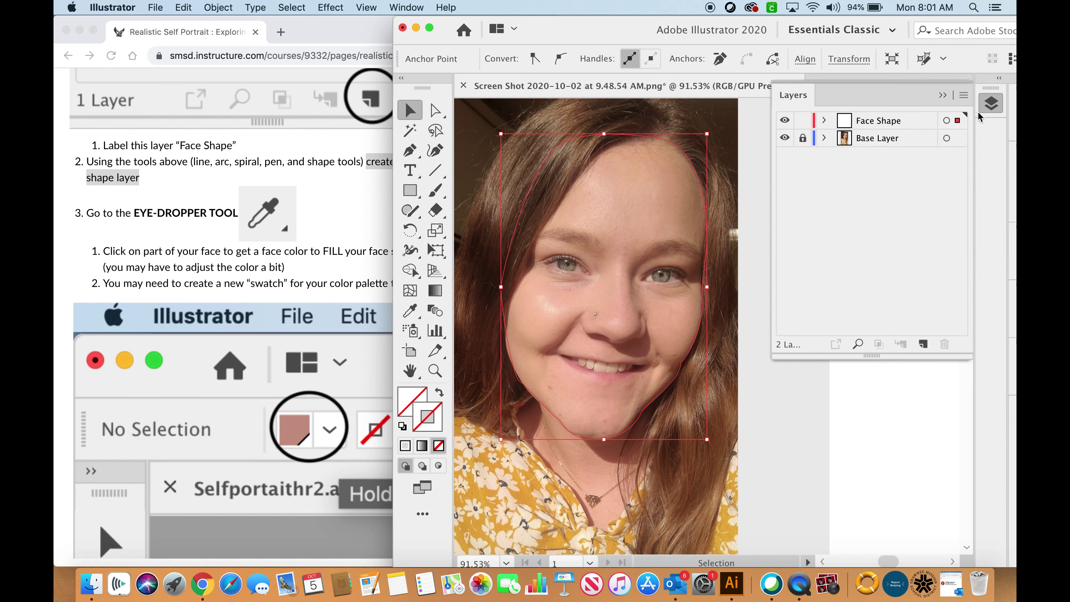
left_click(998, 79)
left_click(998, 81)
left_click_drag(904, 21, 644, 22)
left_click(773, 80)
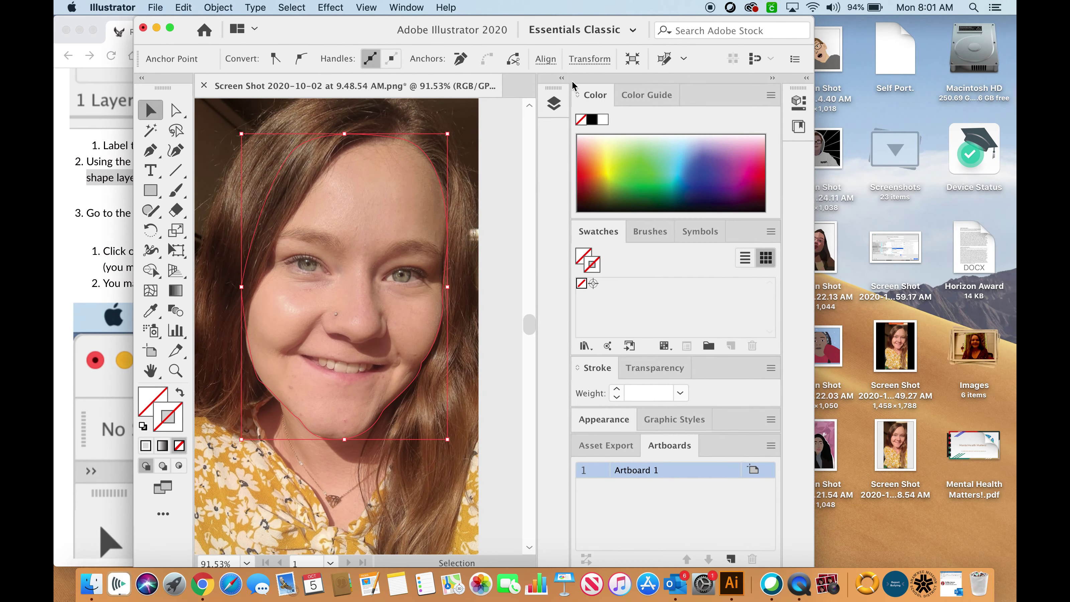
left_click(562, 79)
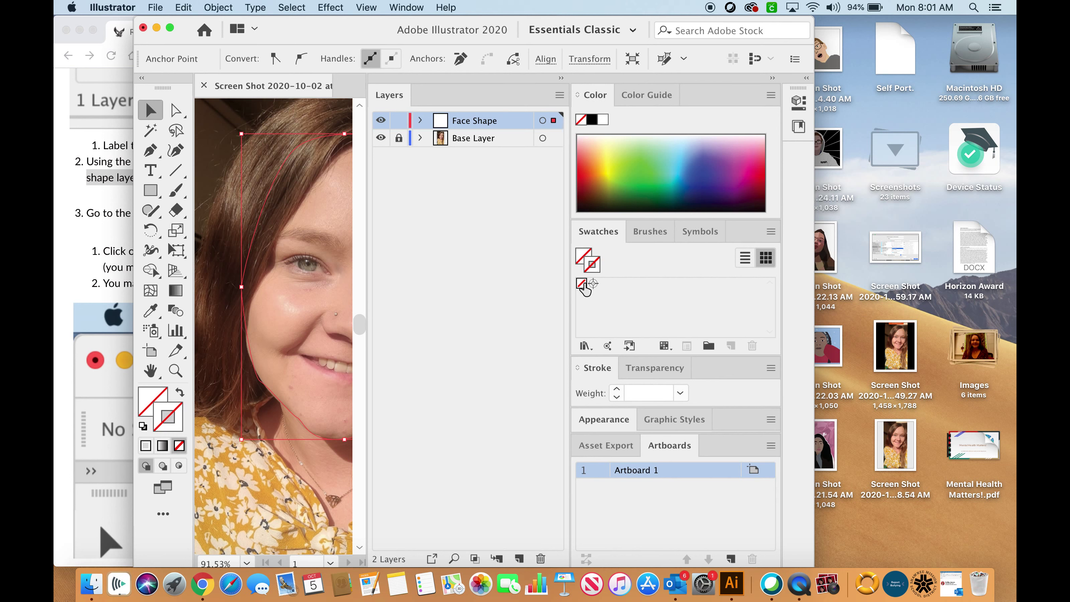
Give the outline a dark navy stroke picked from the Color panel spectrum.
left_click(634, 179)
left_click(617, 200)
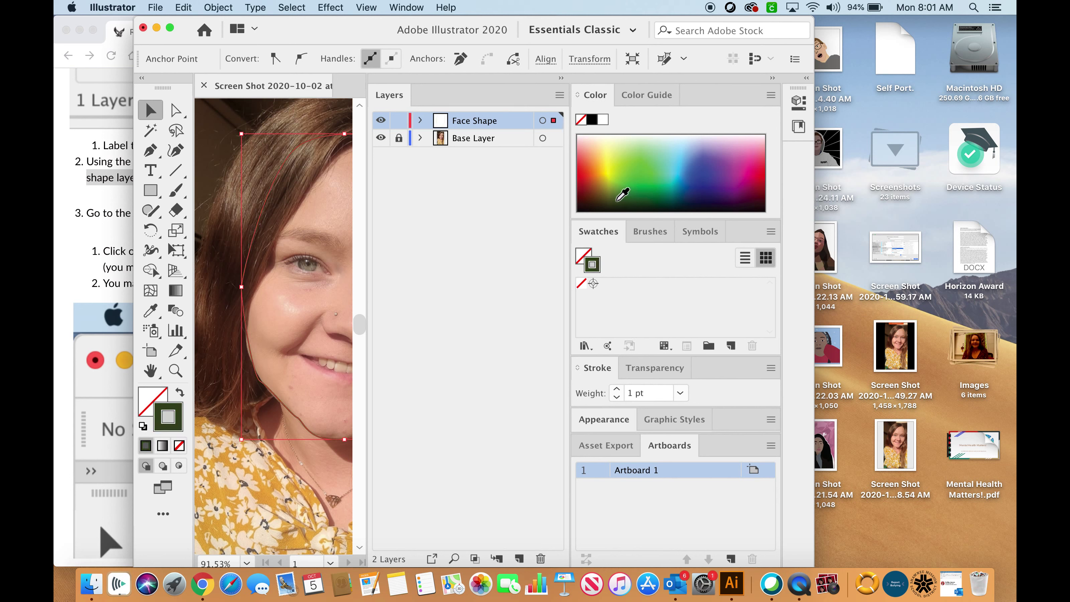
left_click(711, 190)
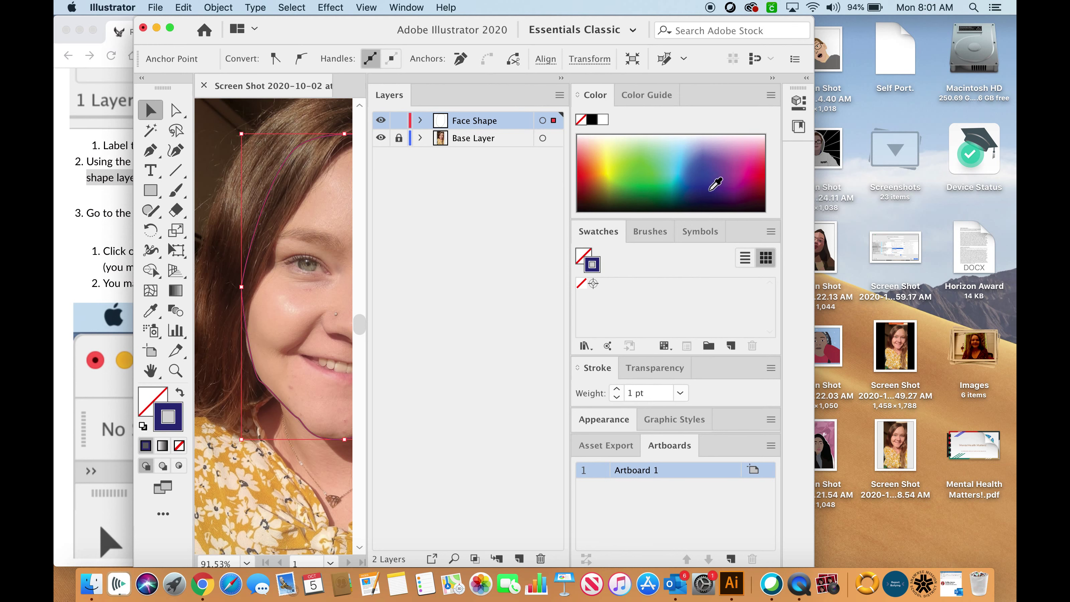
left_click_drag(372, 37, 446, 36)
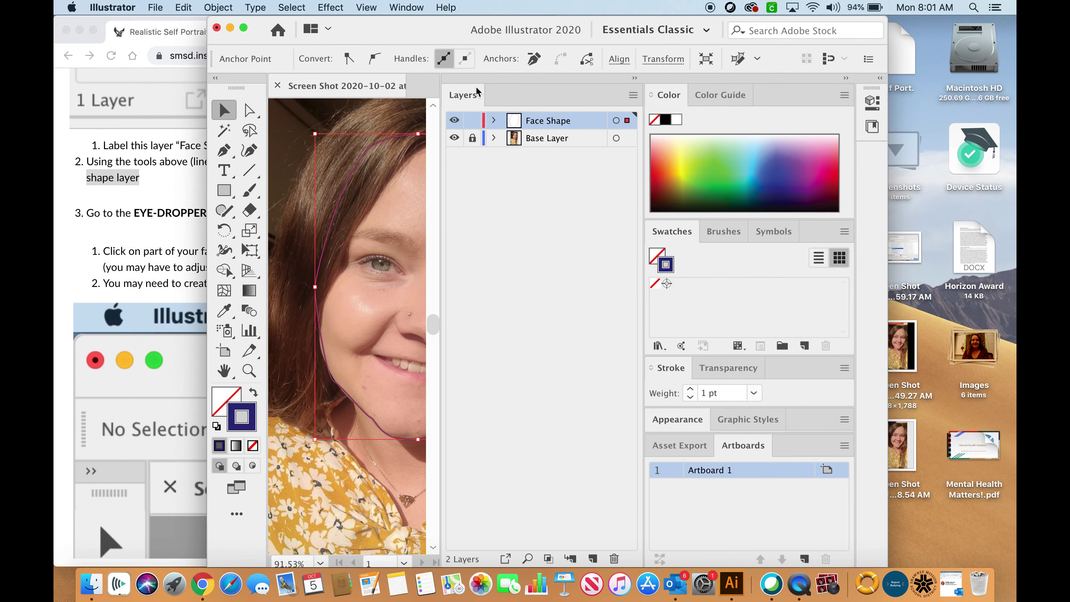
left_click(635, 78)
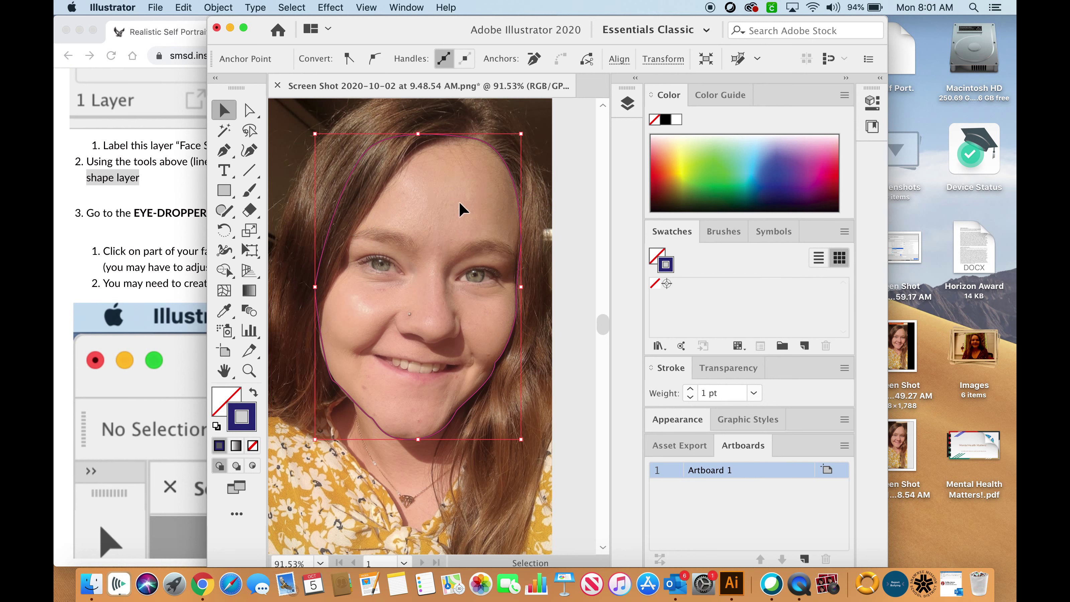
left_click(656, 258)
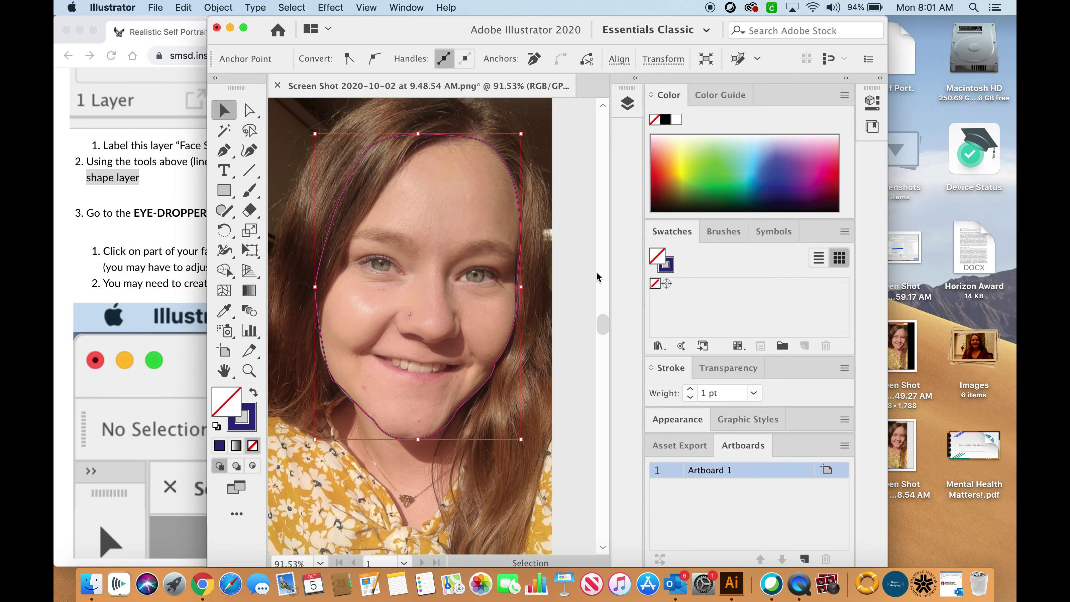
left_click(227, 315)
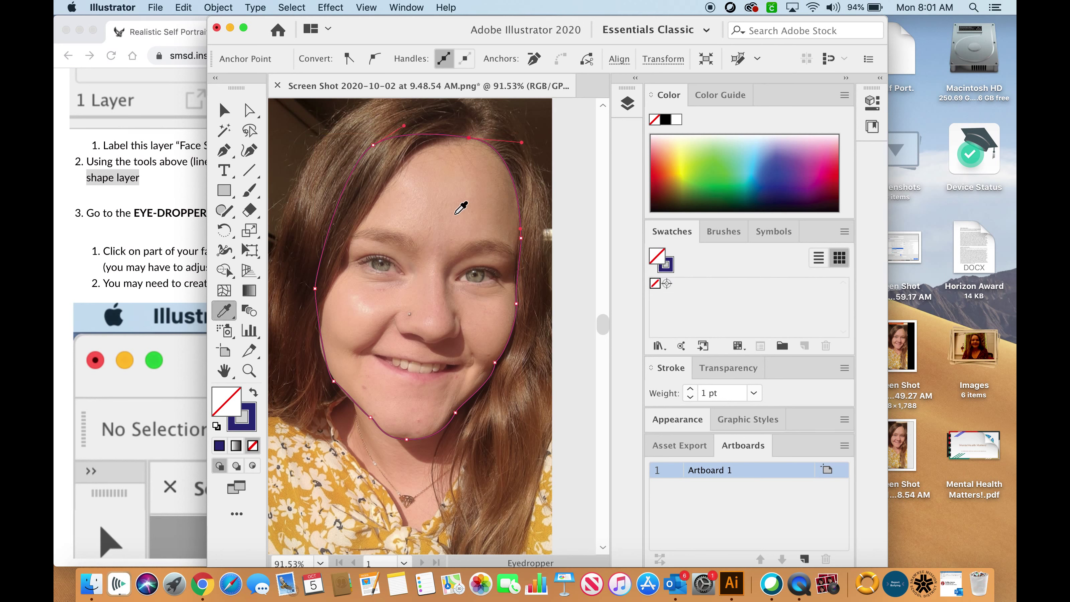
Try several skin tones sampled from the selfie as the face fill, keeping a light lower-face tone.
left_click(438, 203)
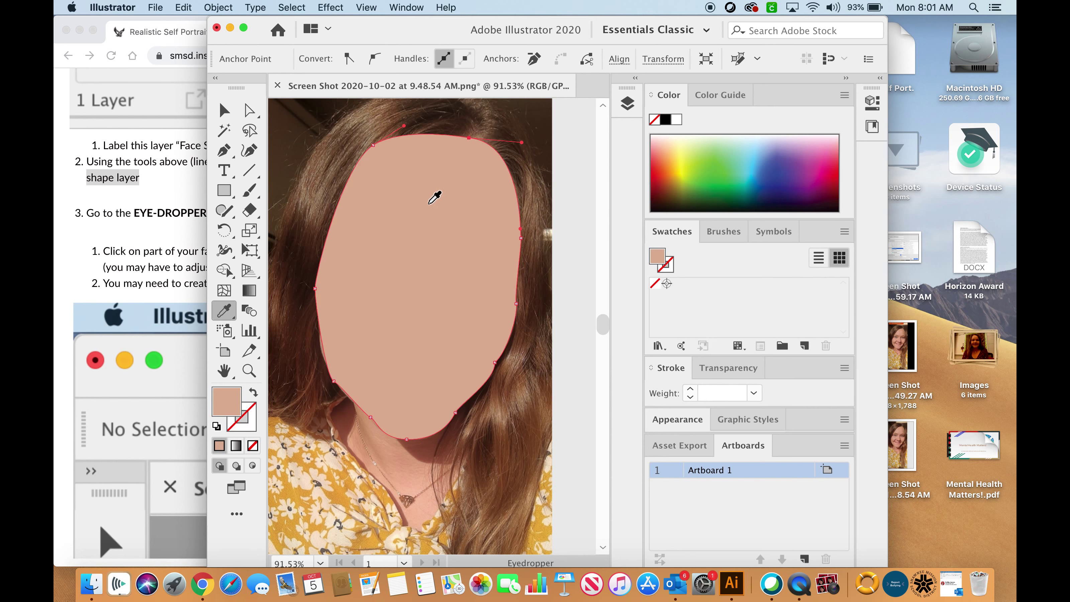
key("super+z")
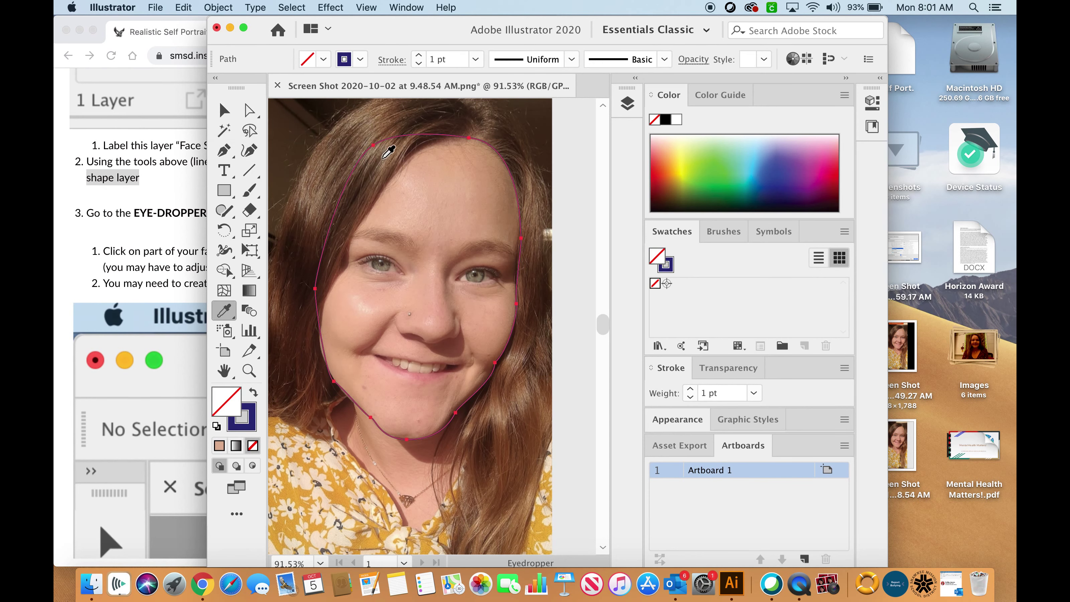
left_click(359, 293)
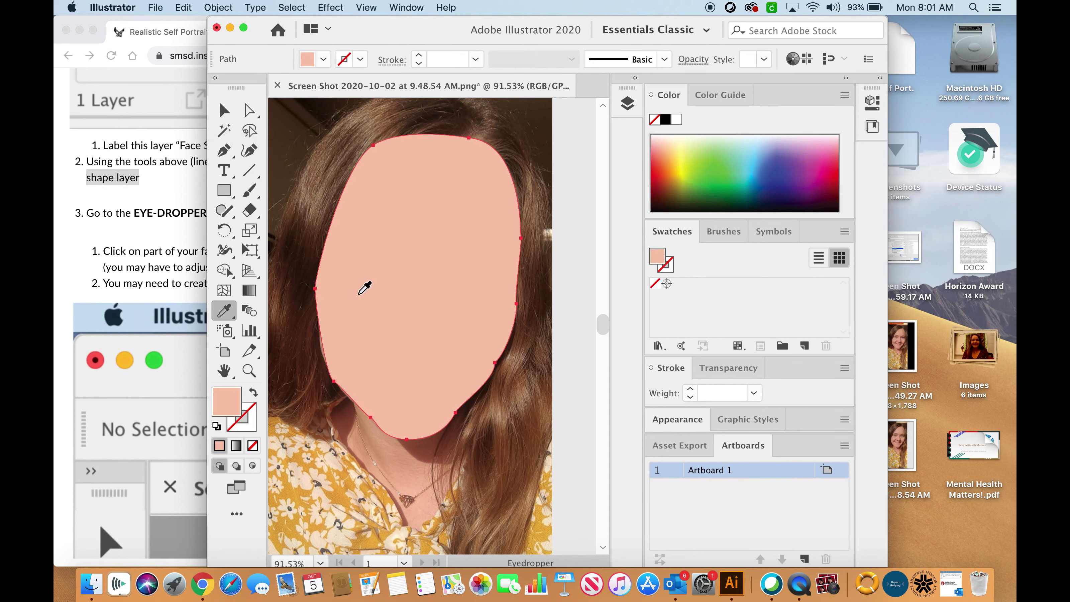
key("super+z")
left_click(449, 264)
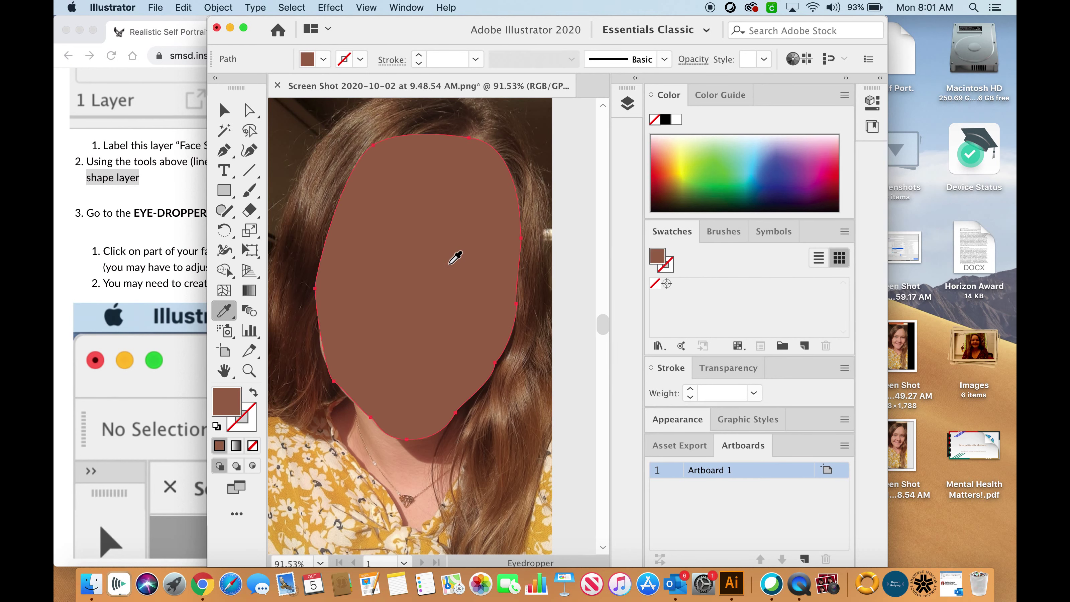
key("super+z")
left_click(485, 177)
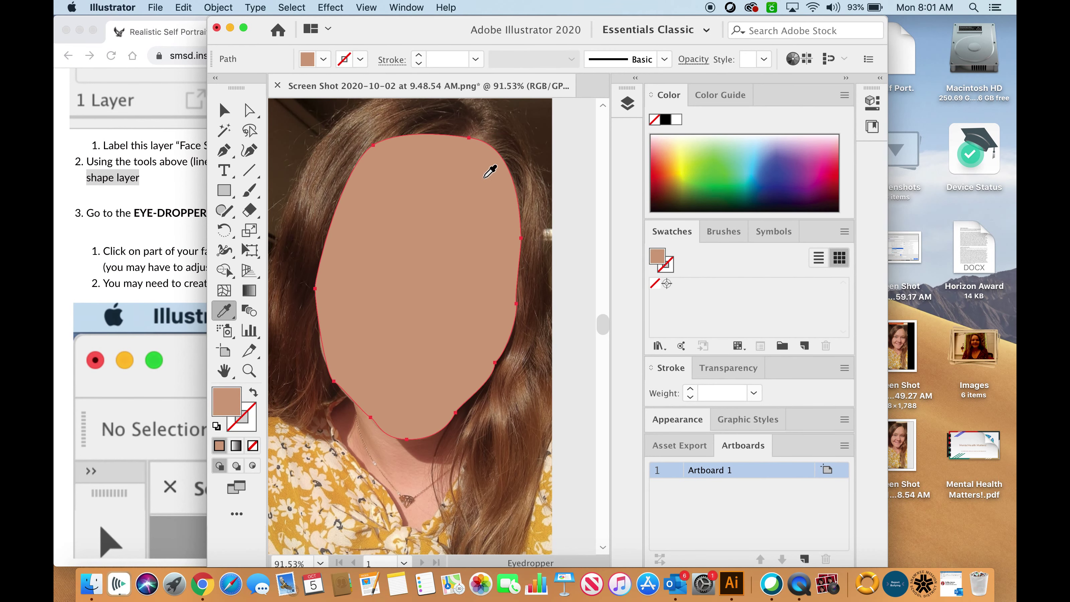
key("super+z")
left_click(407, 182)
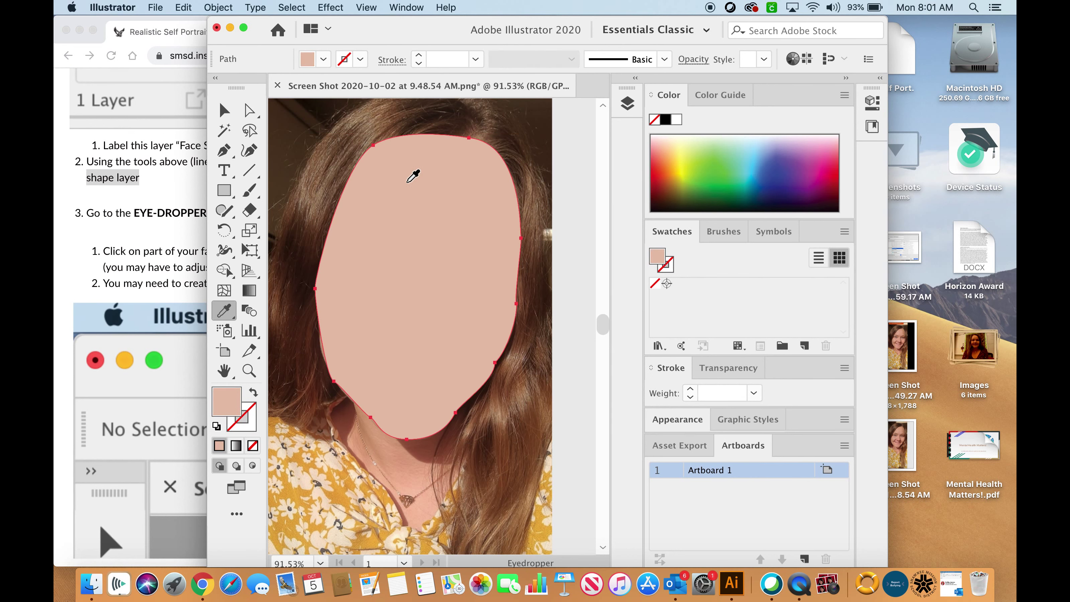
key("super+z")
left_click(358, 311)
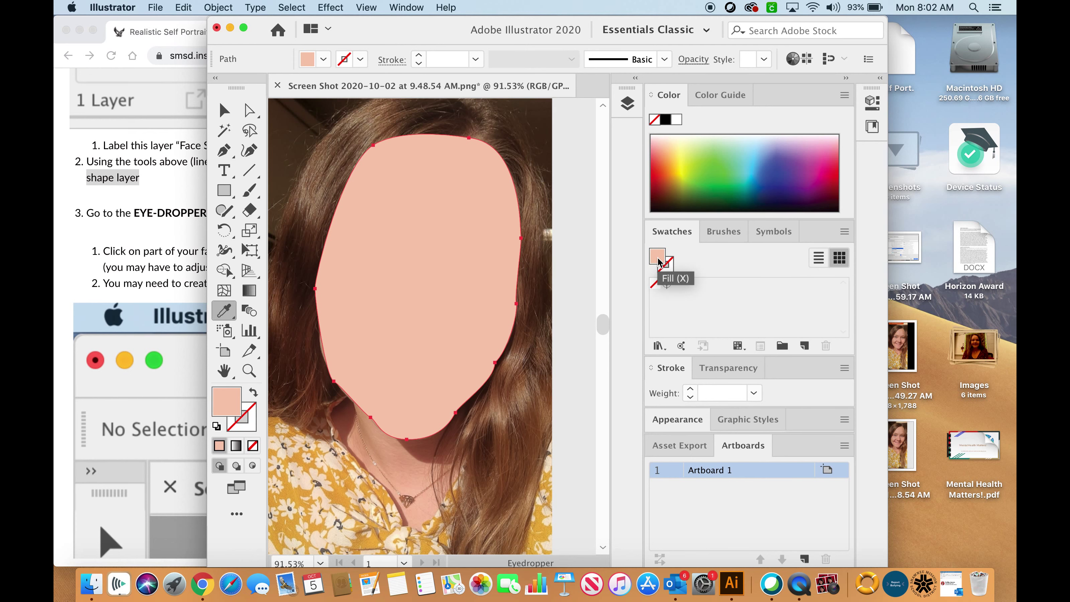
Check the tutorial's note on creating a new swatch.
left_click_drag(448, 38, 735, 38)
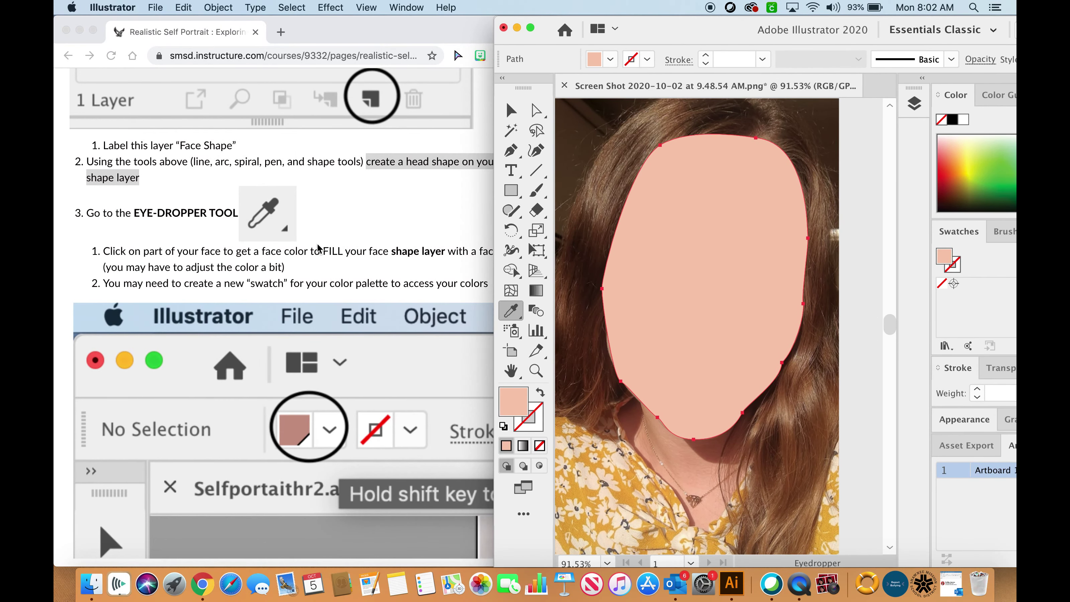
scroll(318, 247, "down", 5)
left_click_drag(653, 26, 774, 26)
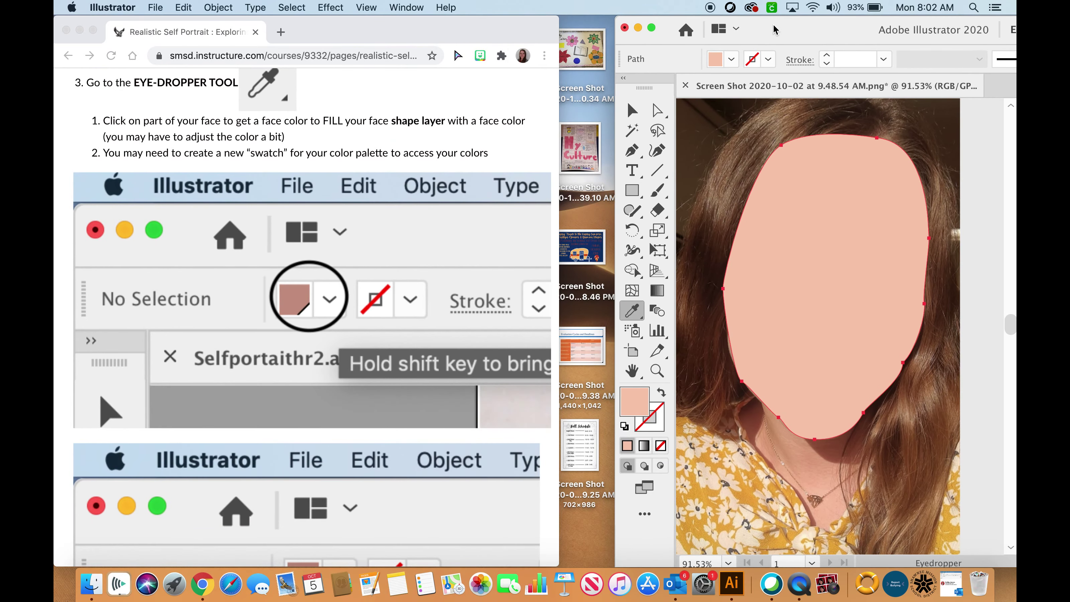
left_click(109, 152)
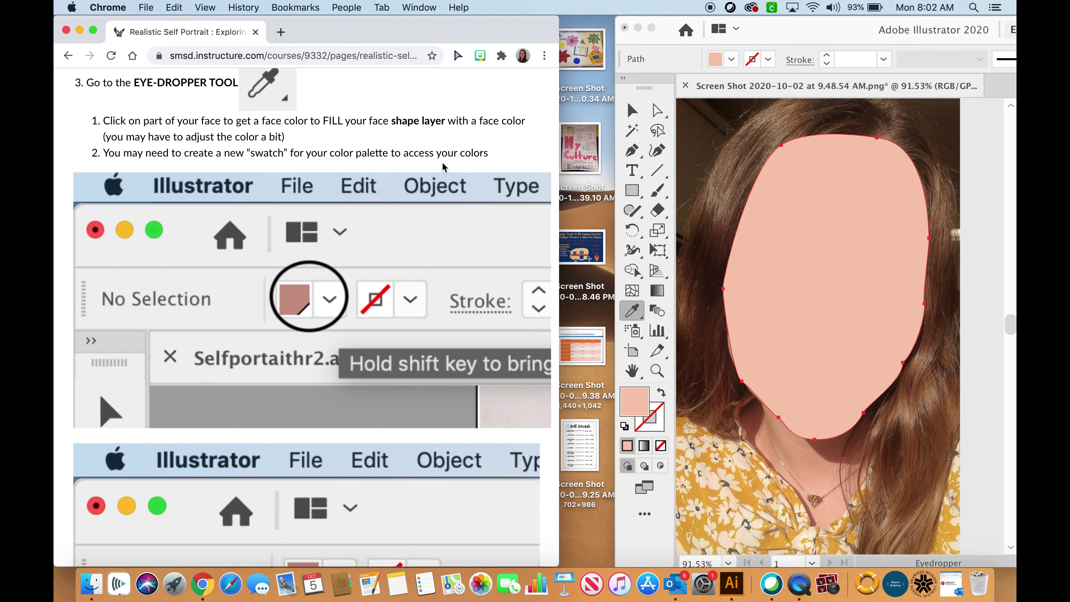
left_click_drag(491, 155, 120, 154)
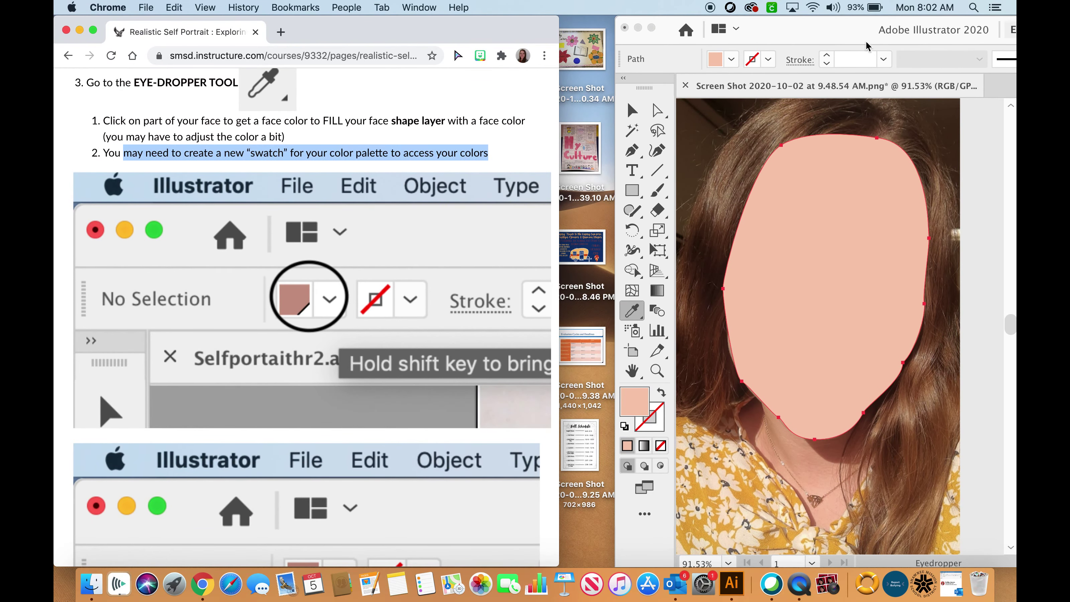
left_click(850, 37)
Save the face fill as a new swatch named Face Color with R set to 244.
left_click_drag(806, 33, 717, 43)
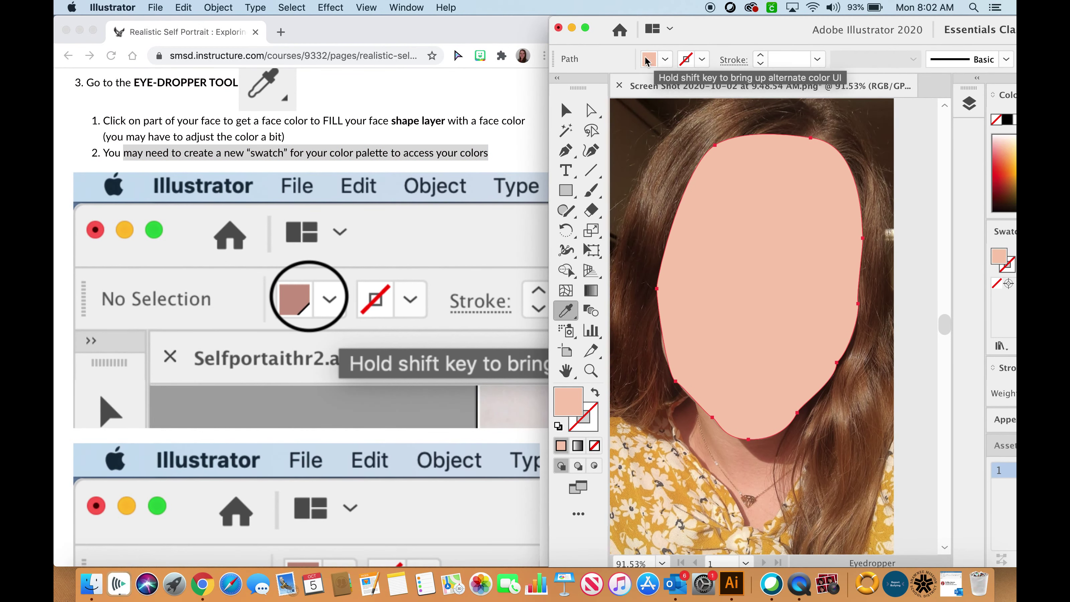
left_click(662, 63)
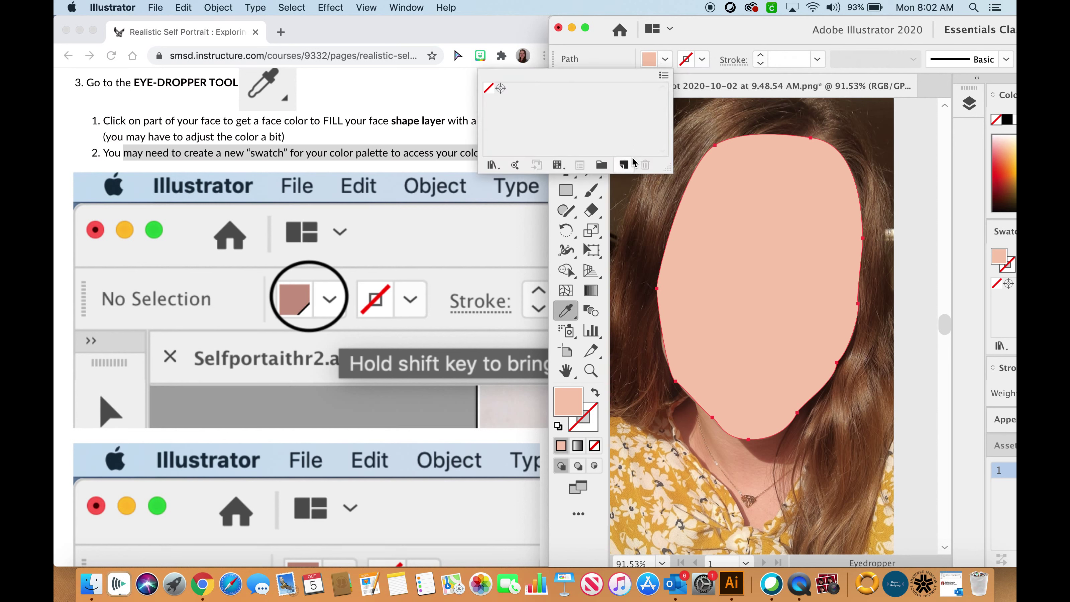
left_click(624, 164)
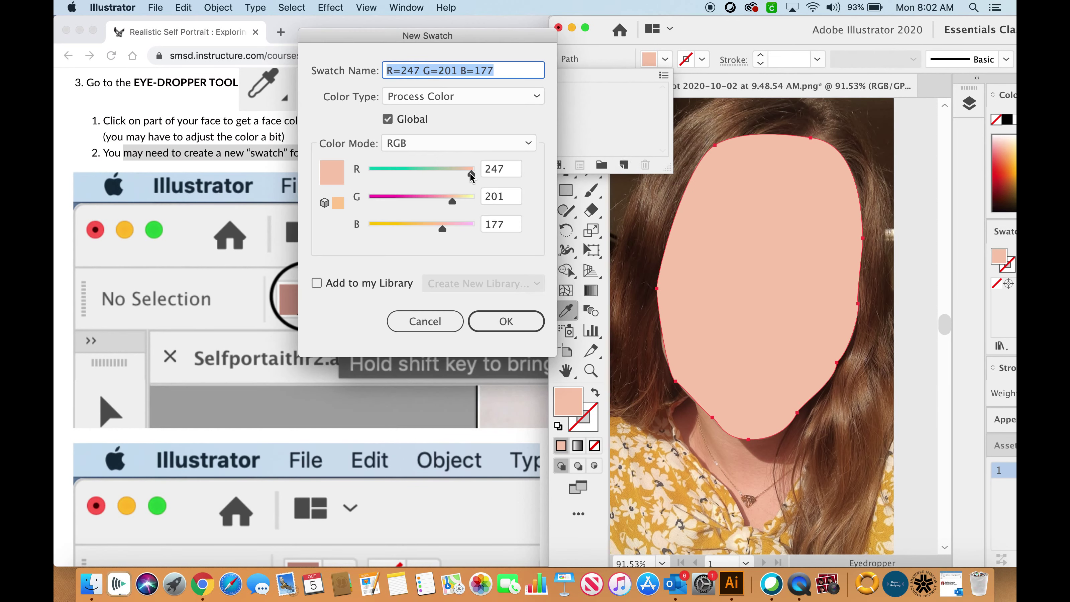
mouse_move(471, 174)
left_mouse_down()
mouse_move(411, 174)
mouse_move(474, 179)
left_mouse_up()
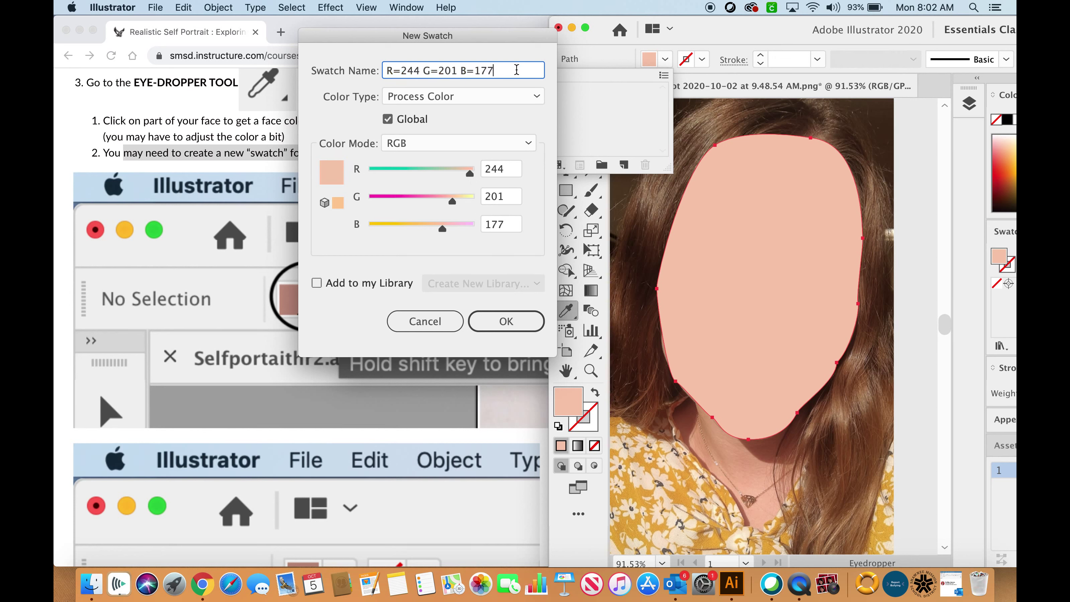
left_click_drag(516, 69, 283, 82)
type("Face Color")
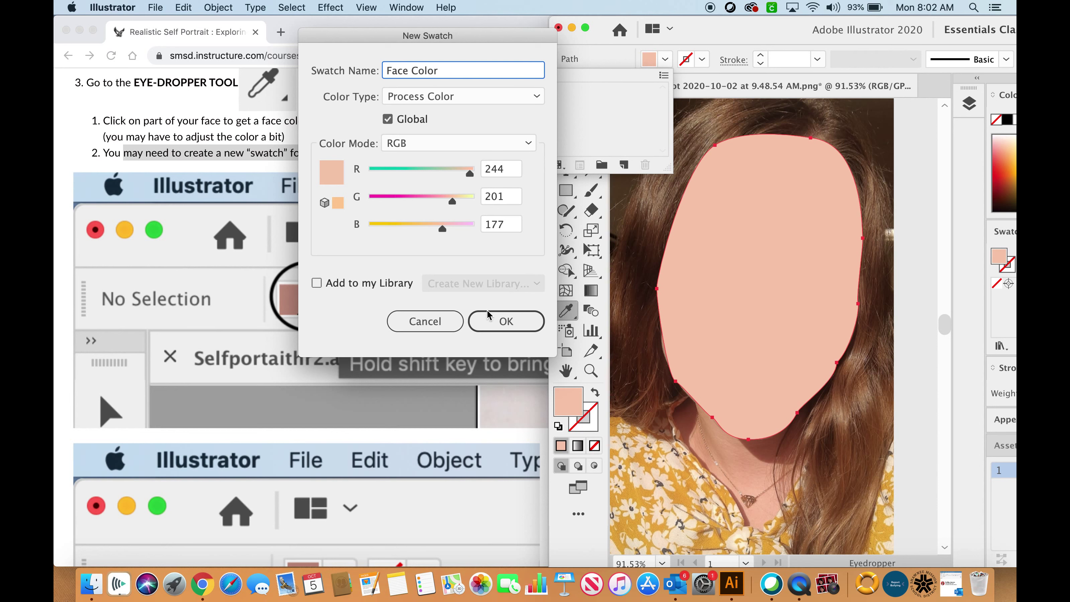
left_click(490, 318)
left_click(666, 59)
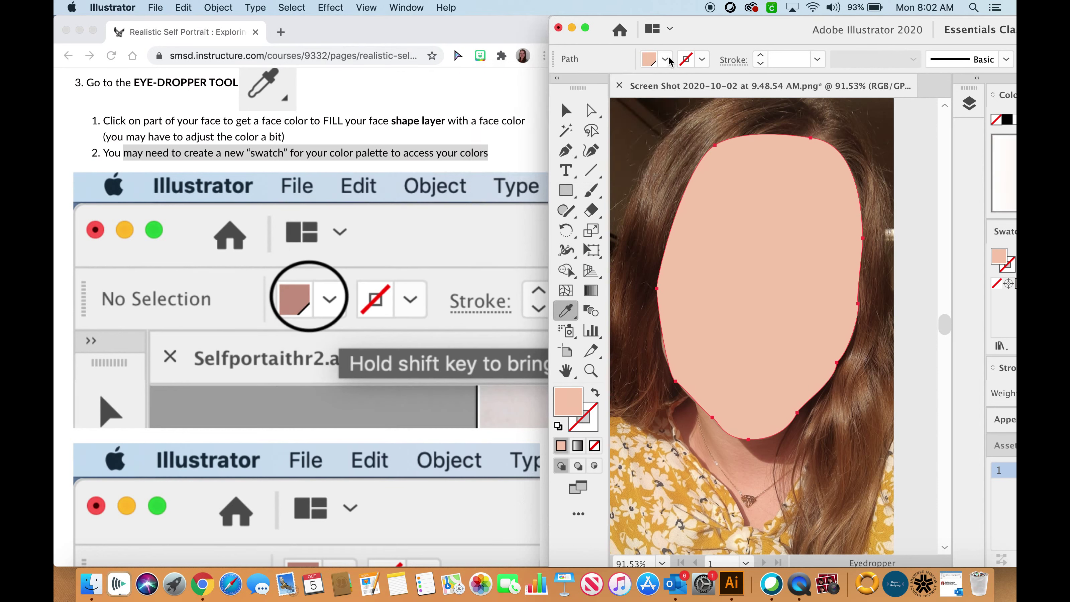
Deselect the face shape and check the tutorial's next step about hiding the head layer.
double_click(761, 42)
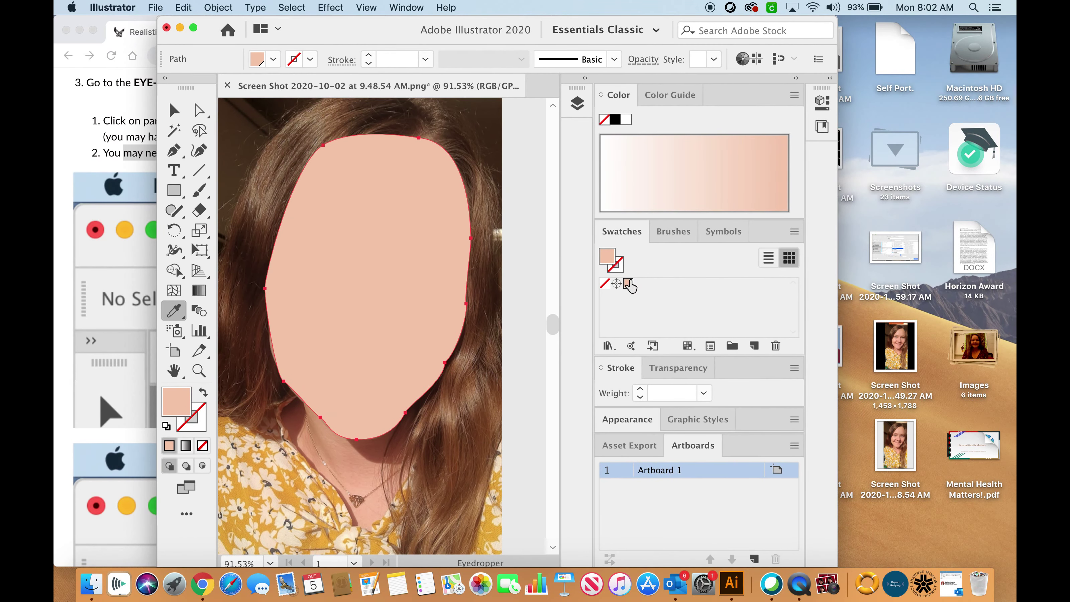
left_click(174, 111)
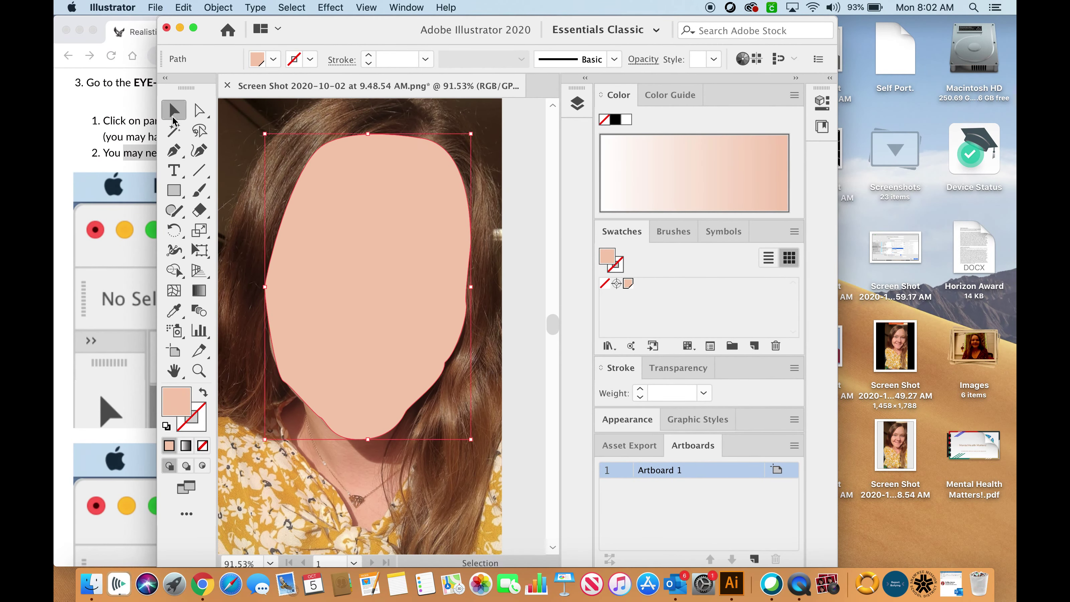
left_click(488, 128)
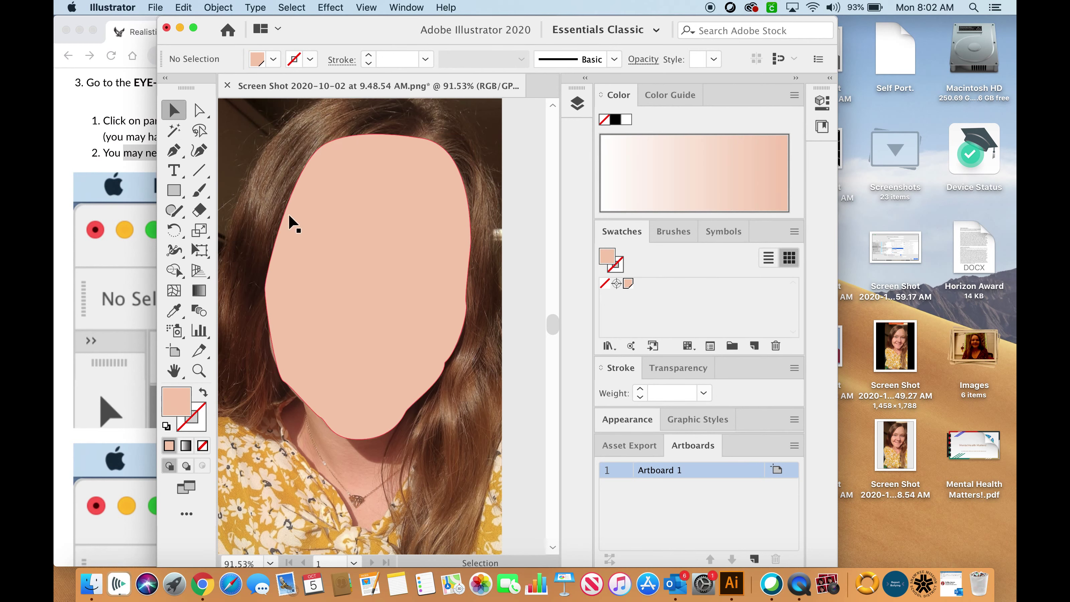
left_click_drag(396, 37, 799, 37)
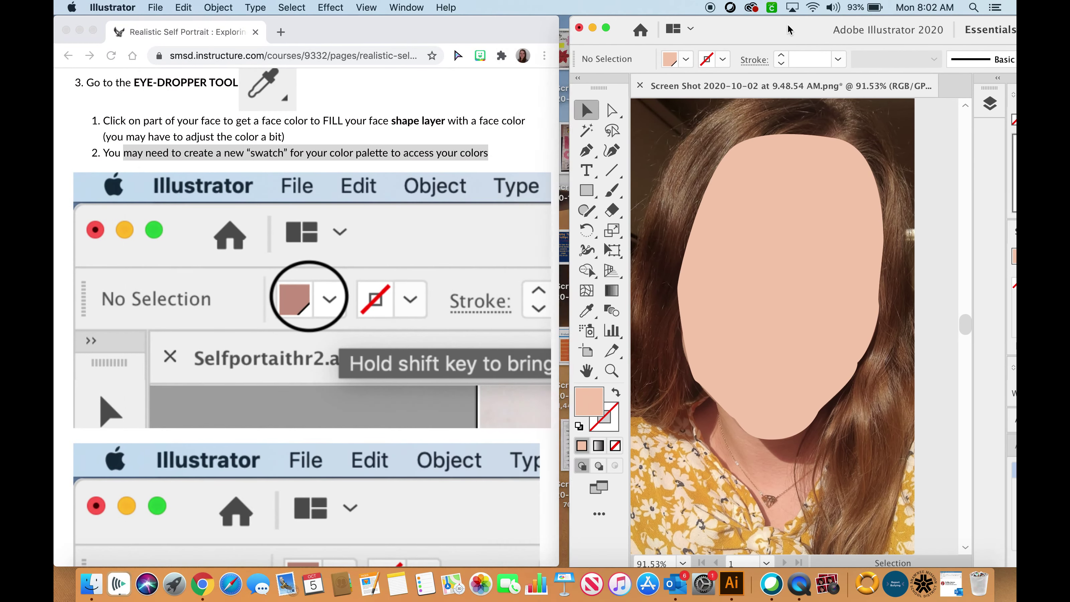
scroll(320, 342, "down", 15)
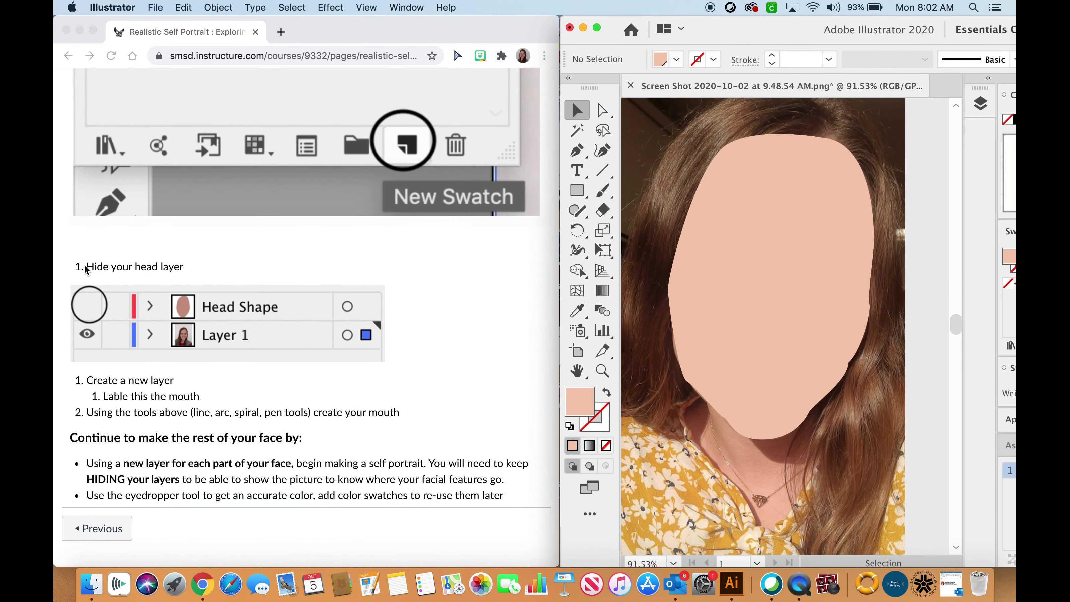
left_click(101, 270)
left_click_drag(186, 270, 77, 269)
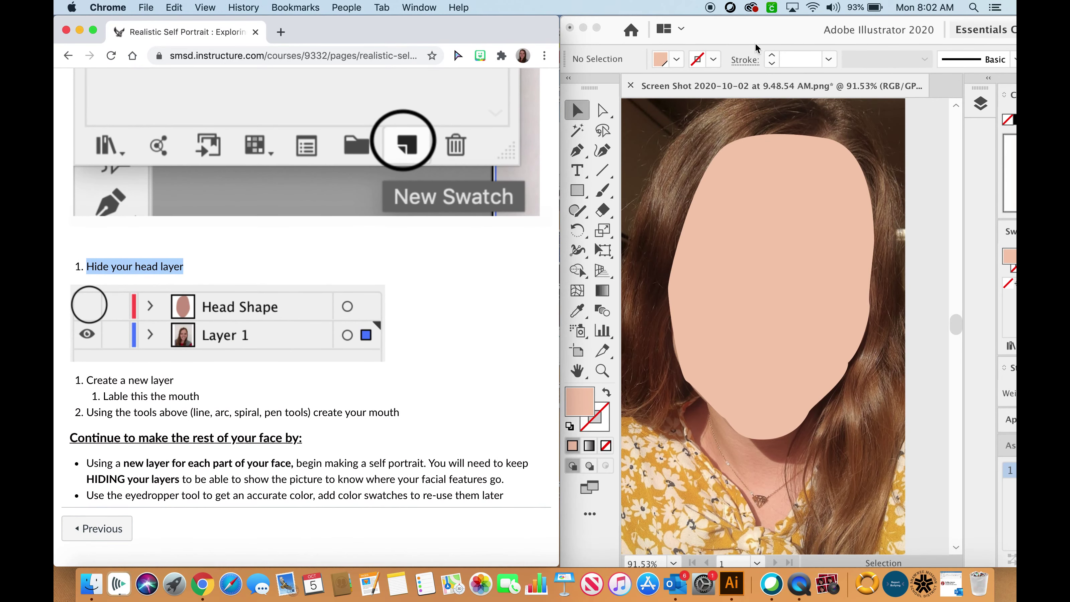
left_click(786, 31)
double_click(674, 35)
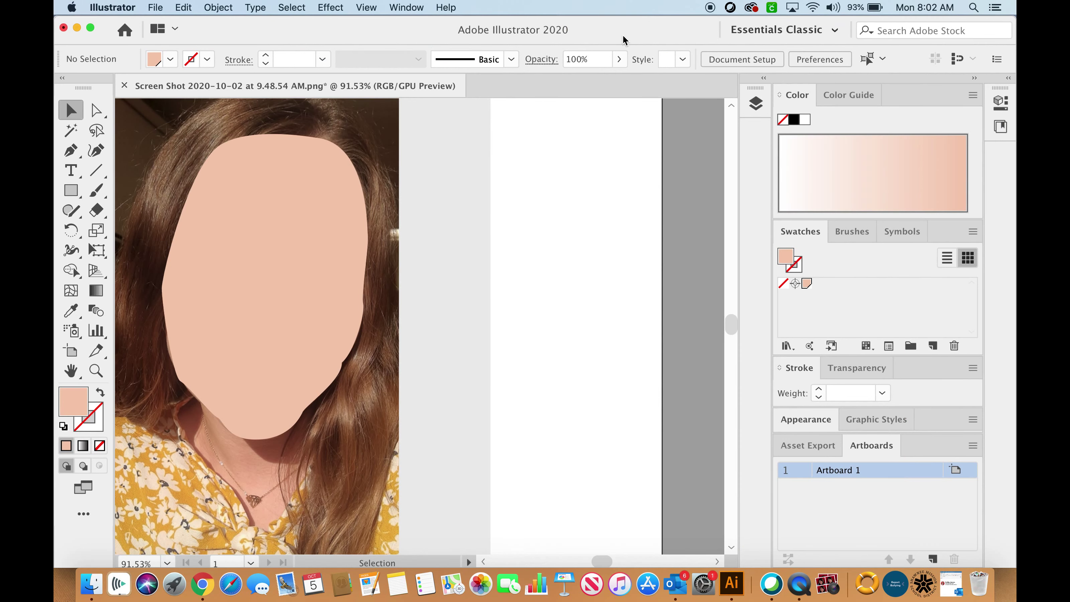
Add a new Layer 3 above Face Shape and hide the Face Shape layer.
left_click(771, 80)
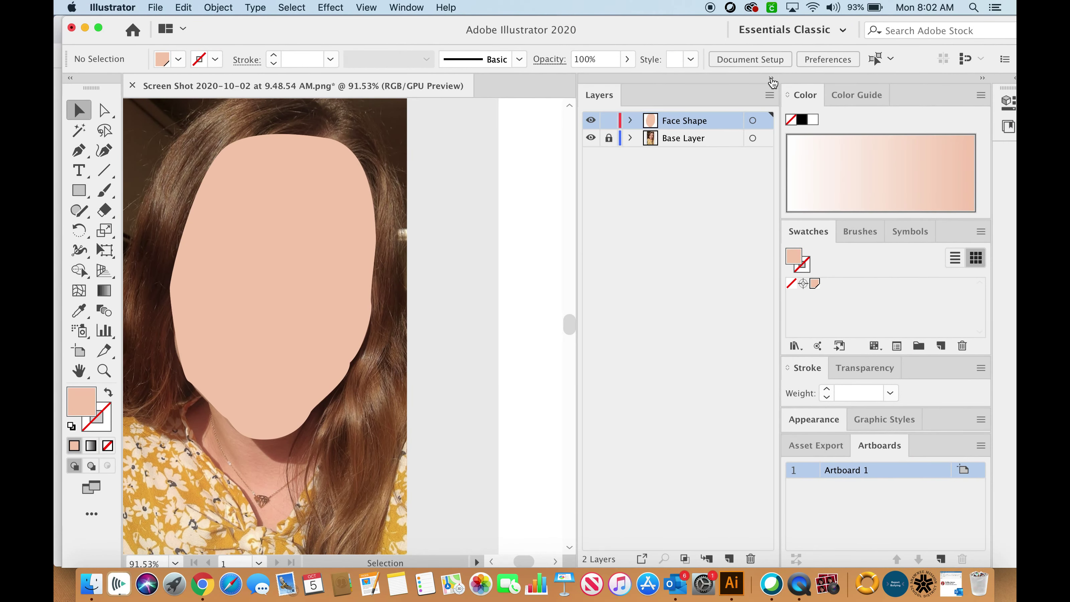
left_click(591, 122)
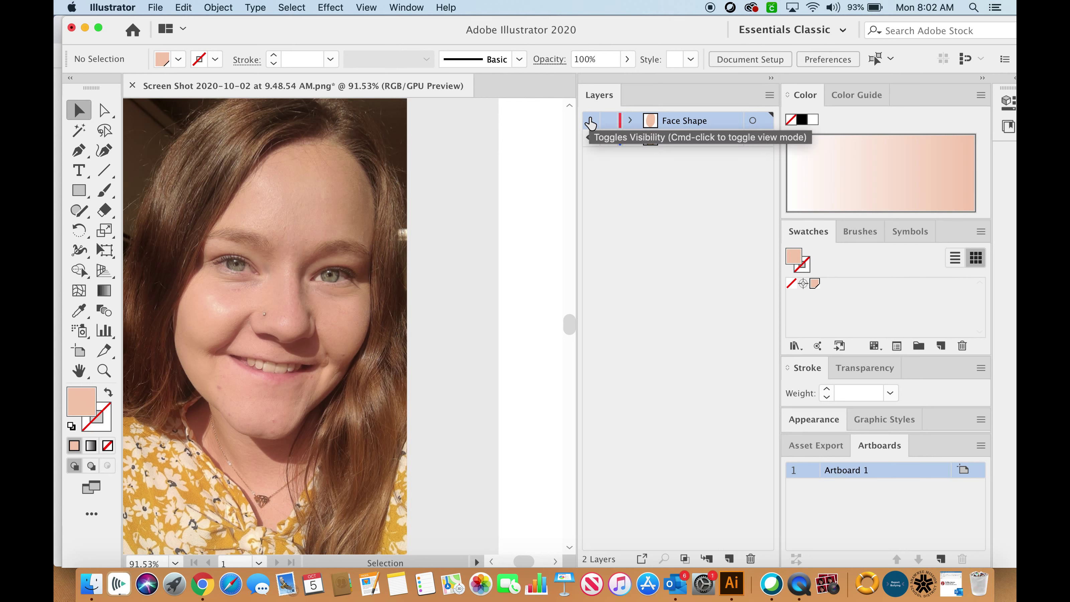
left_click(728, 559)
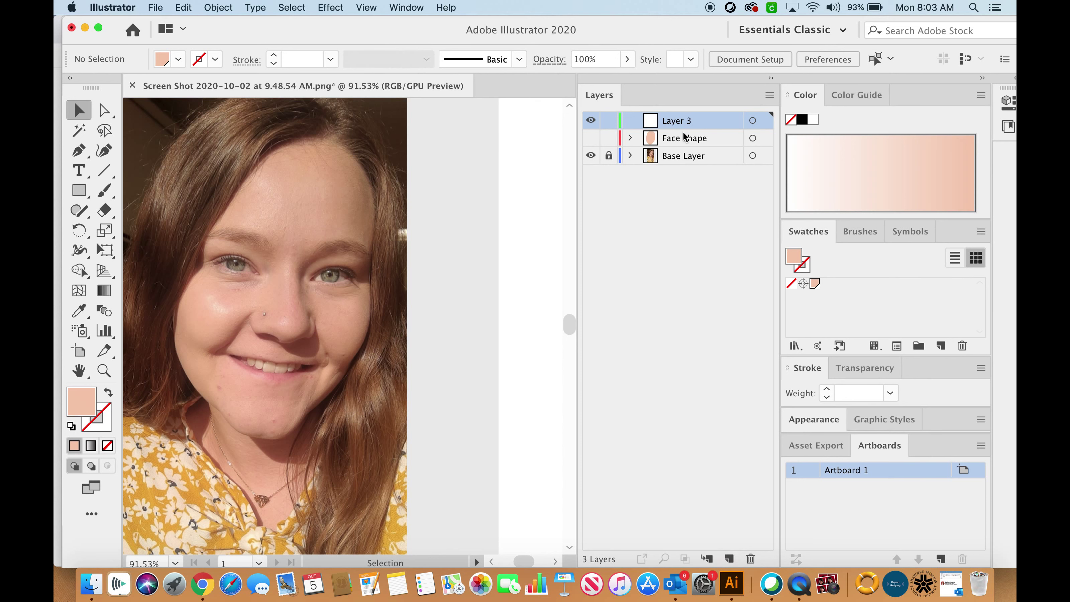
left_click(590, 137)
left_click(591, 138)
Draw a rounded rectangle on the forehead.
left_click(84, 192)
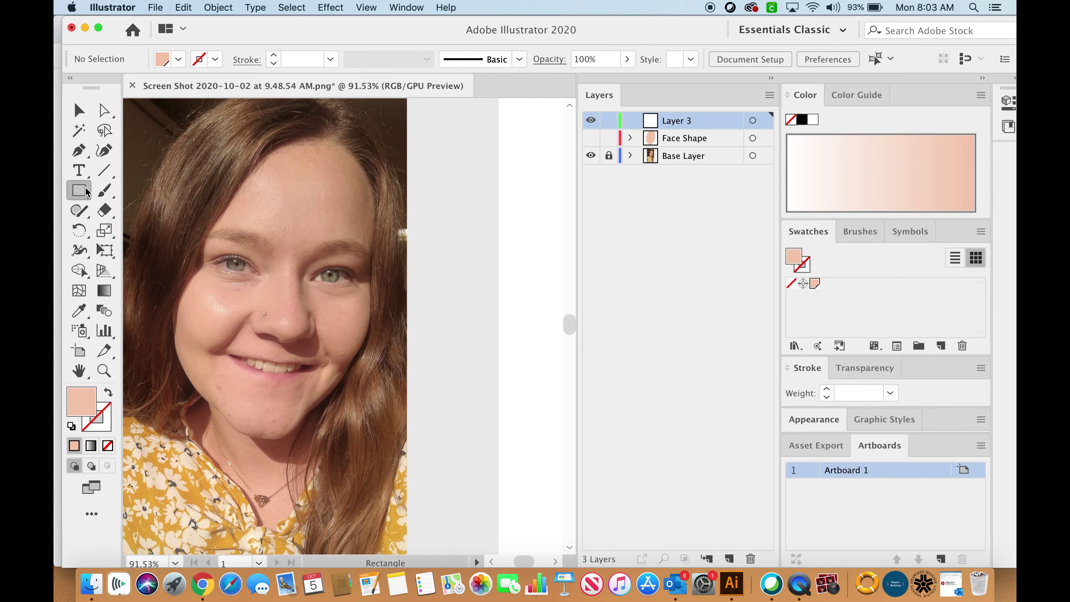
left_click(86, 192)
left_click(125, 209)
mouse_move(275, 206)
left_mouse_down()
mouse_move(344, 242)
mouse_move(326, 247)
left_mouse_up()
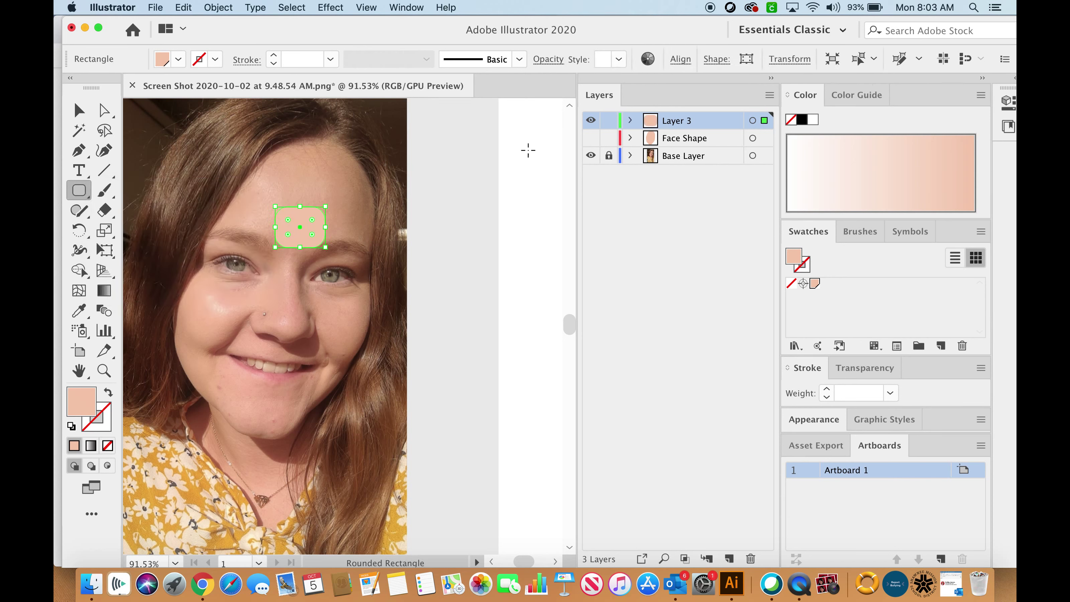
left_click(178, 60)
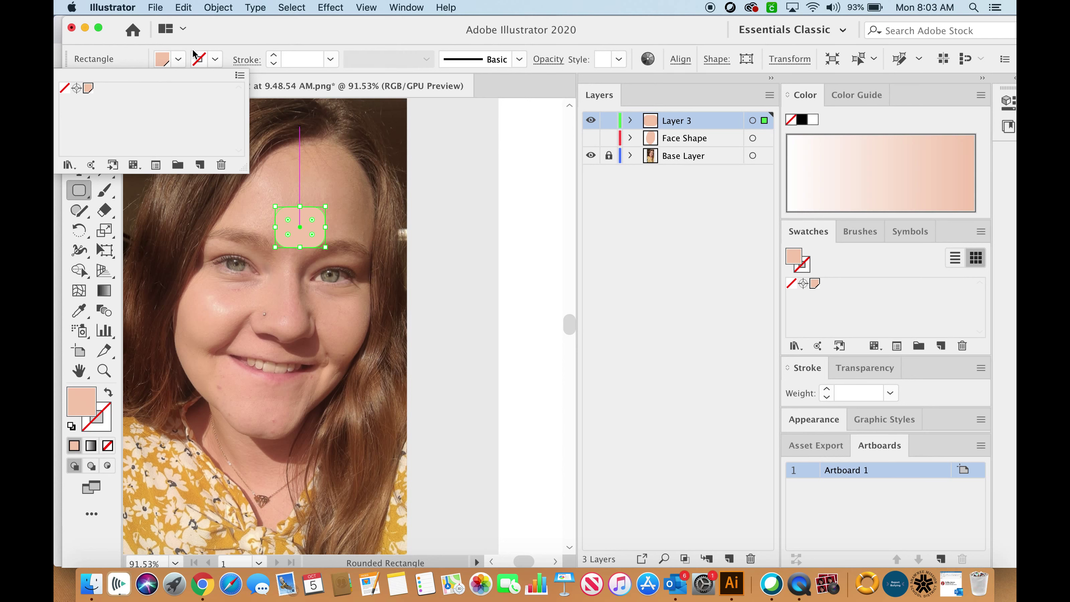
left_click(182, 60)
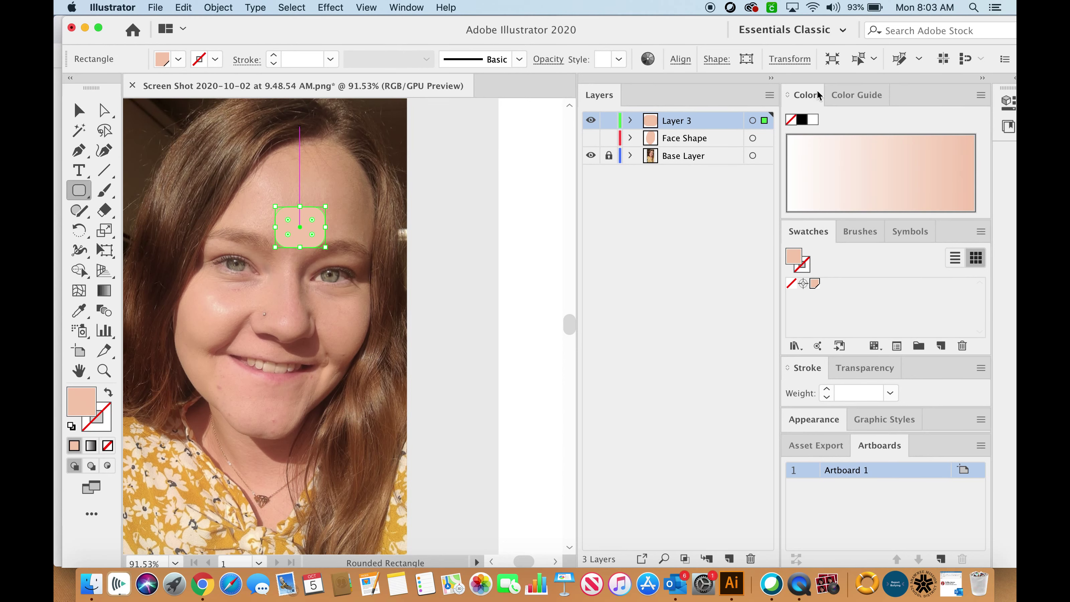
Fill the rounded rectangle with red-orange DB5019 from the Color Picker.
left_click(771, 77)
left_click_drag(697, 30, 624, 30)
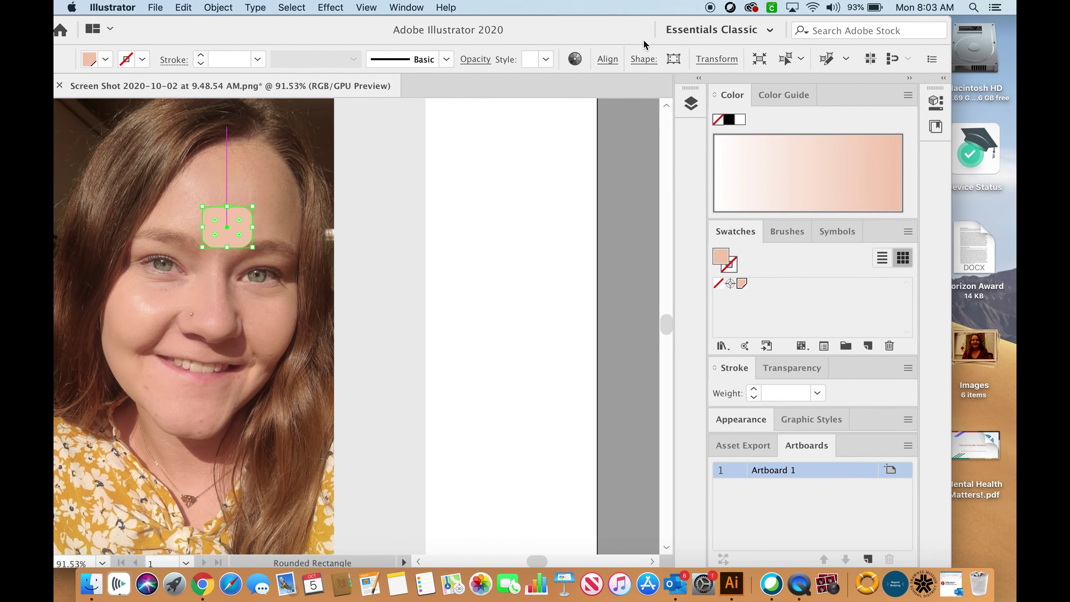
double_click(718, 262)
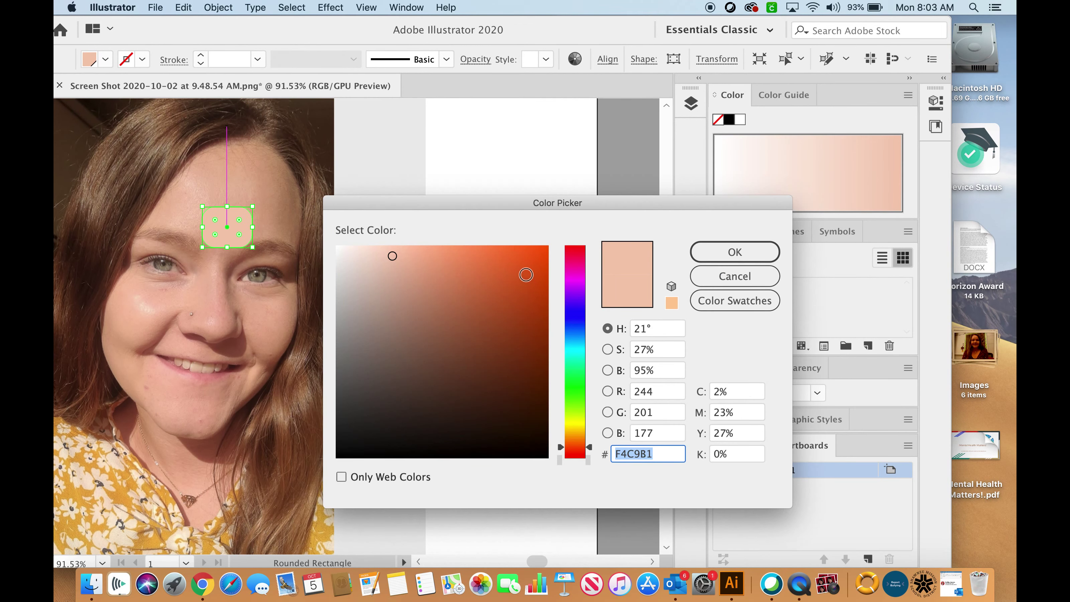
left_click(526, 275)
left_click(735, 252)
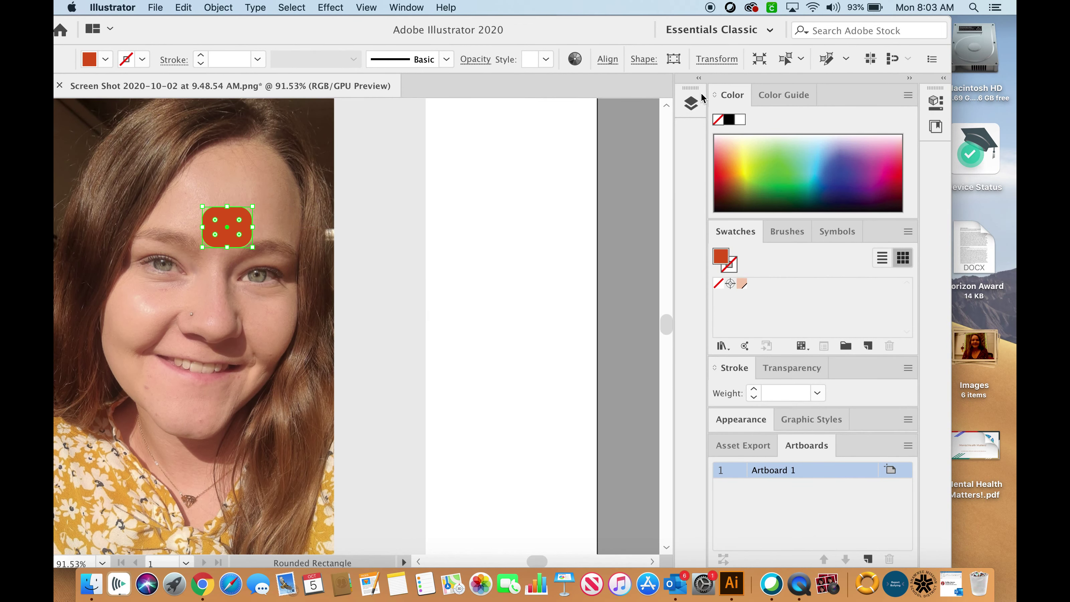
Delete the red-orange rounded rectangle, leaving the Face Shape layer hidden.
left_click(691, 102)
left_click(518, 138)
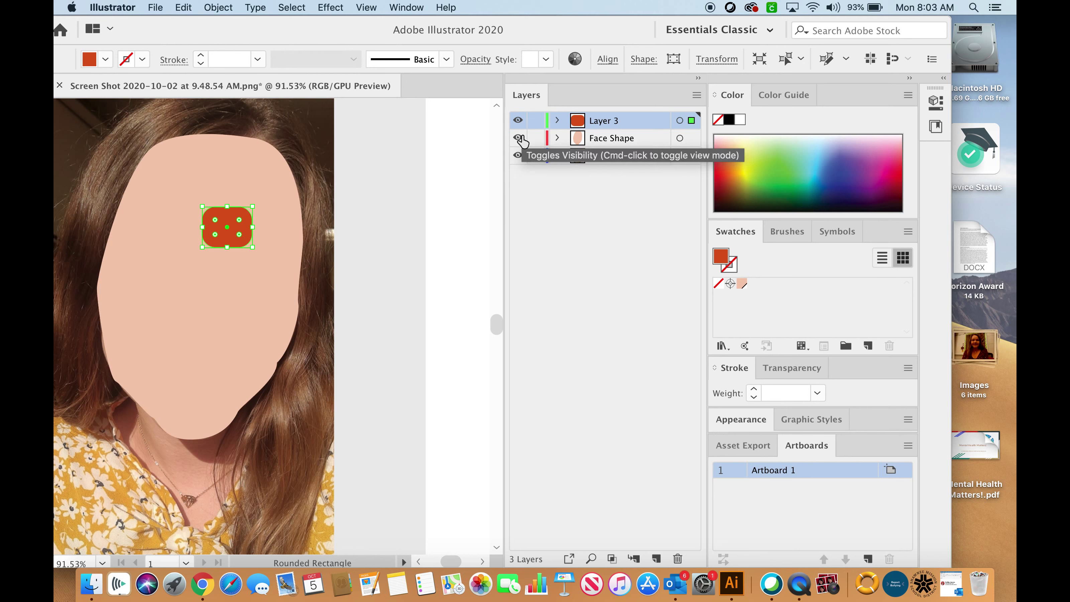
left_click(518, 138)
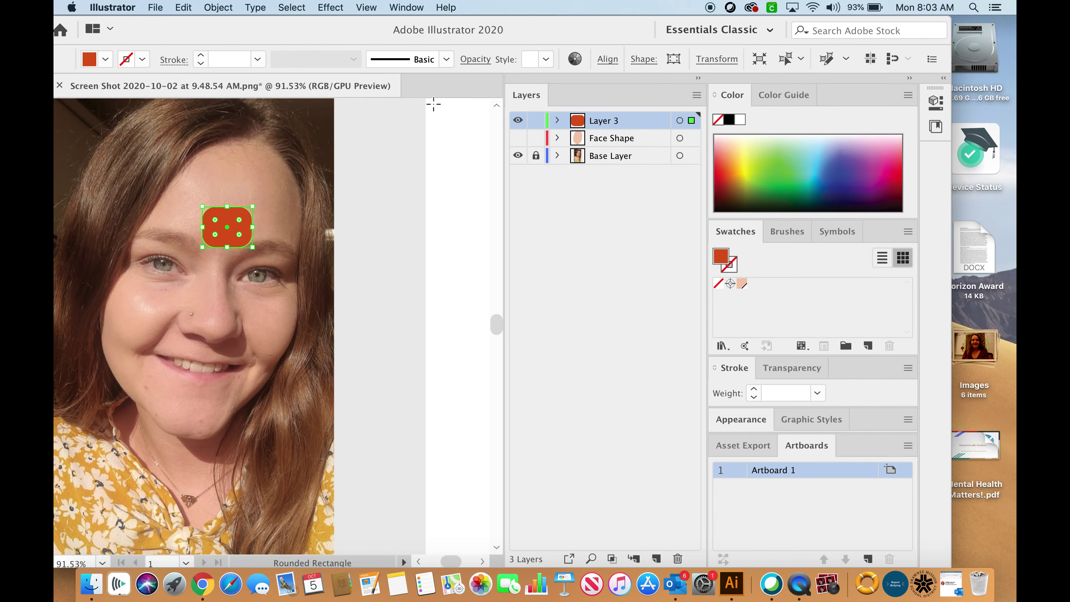
left_click_drag(511, 28, 627, 29)
left_click(123, 111)
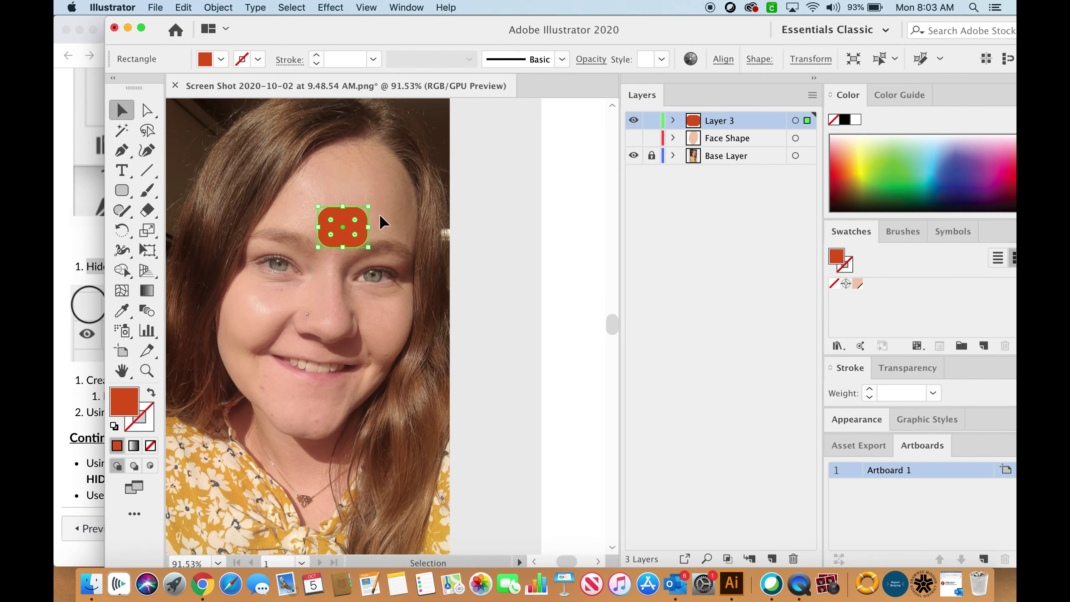
key("Delete")
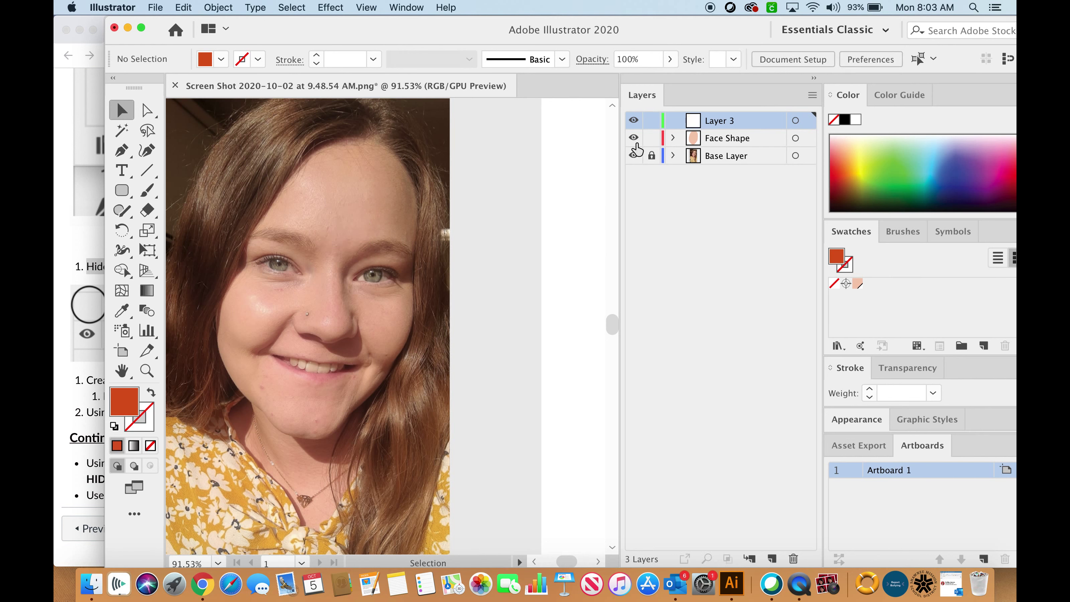
left_click(634, 138)
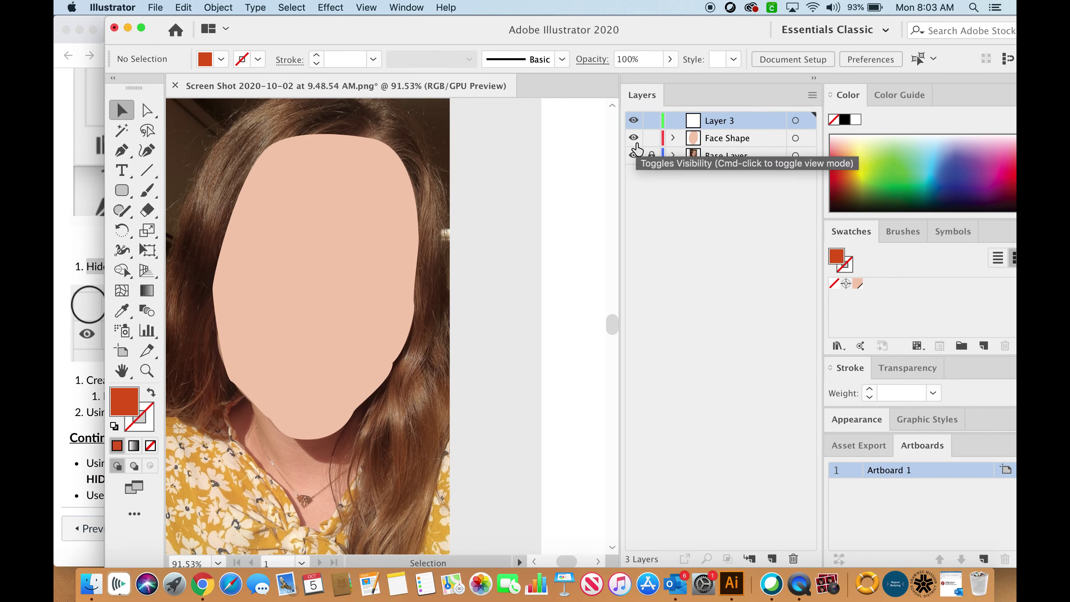
left_click(634, 138)
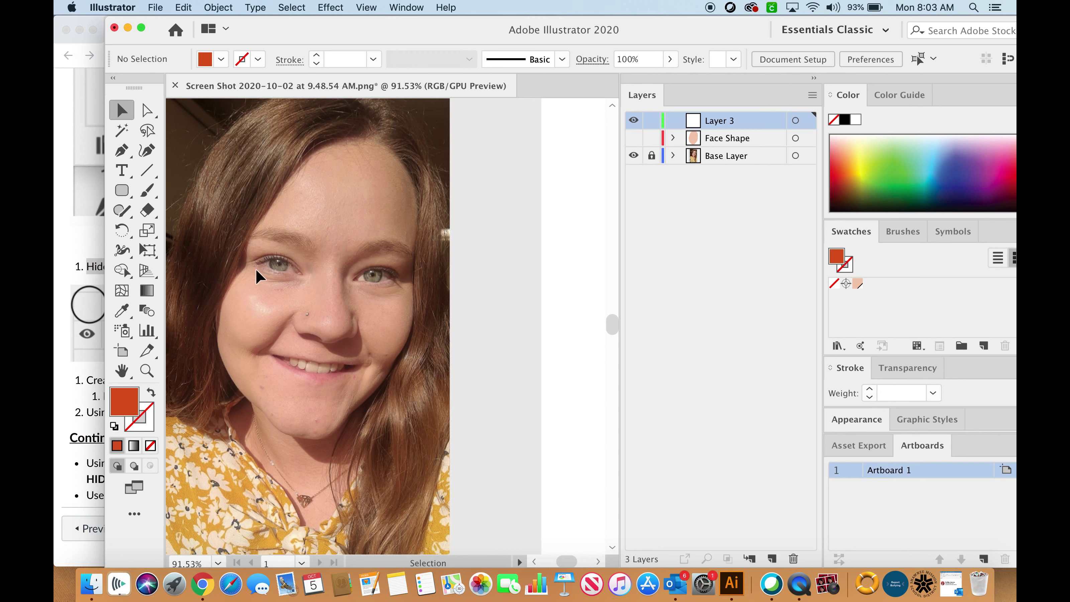
Review the tutorial steps beside the Illustrator window.
left_click_drag(307, 31, 635, 32)
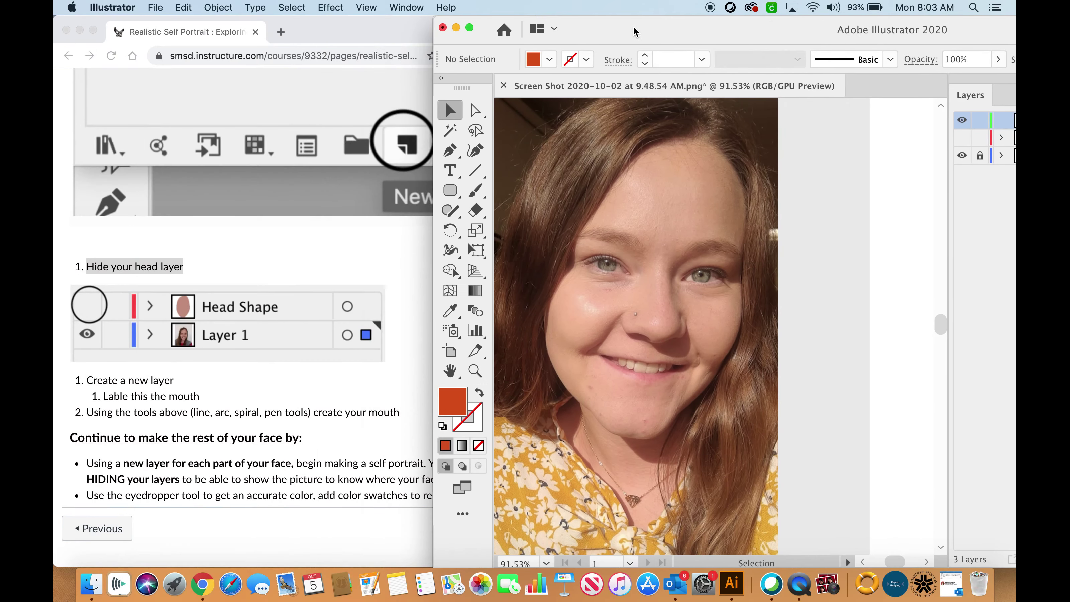
scroll(311, 268, "down", 1)
scroll(310, 268, "up", 1)
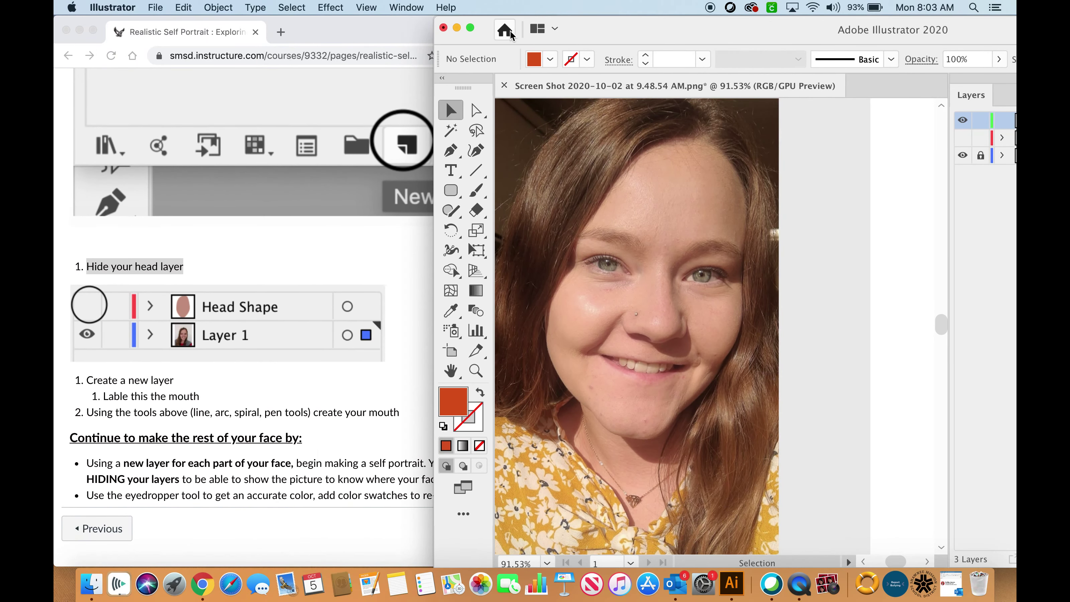
left_click_drag(663, 39, 327, 37)
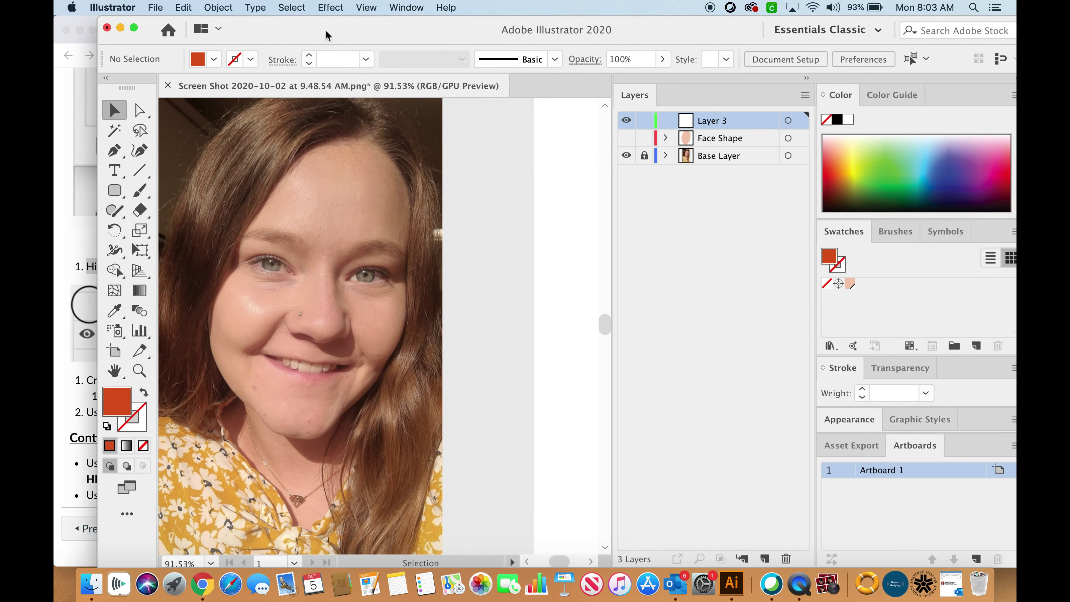
Rename the top Layer 3 to 'Mouth' in the Layers panel.
double_click(719, 121)
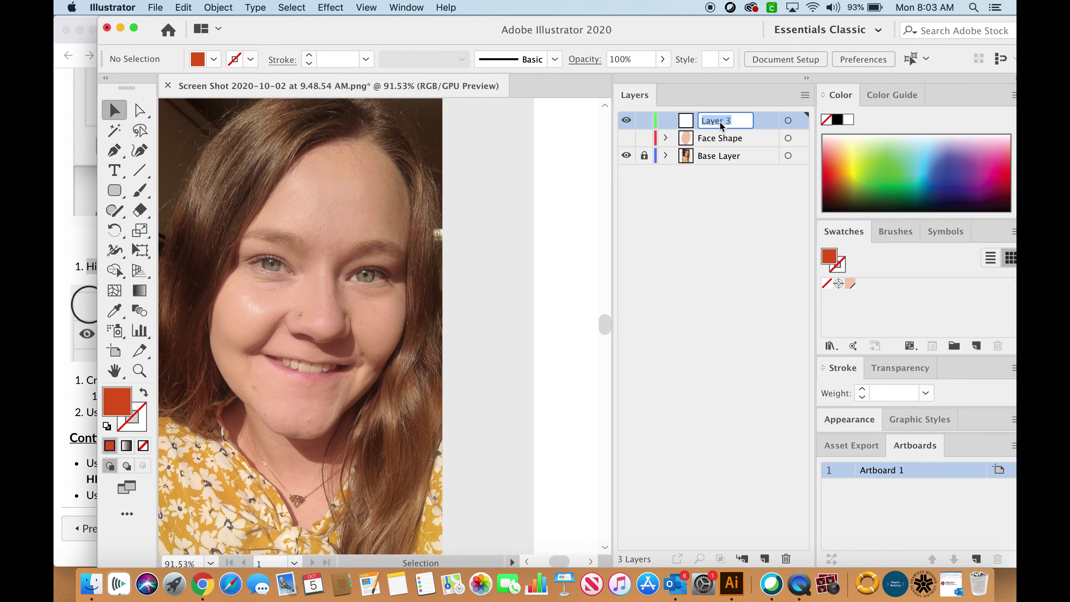
type("Mouth")
left_click(706, 252)
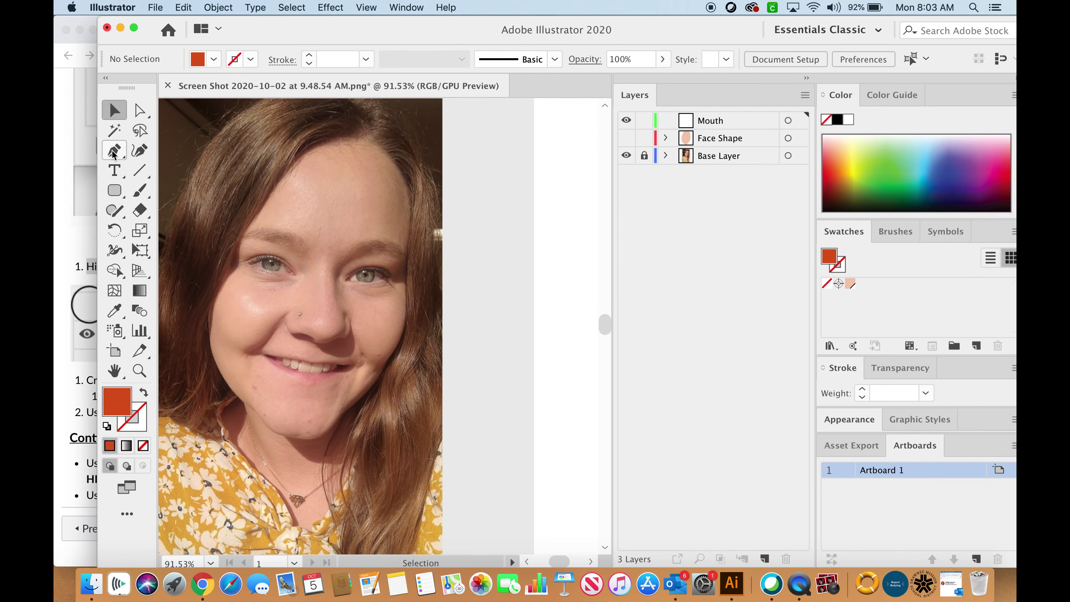
left_click_drag(114, 190, 223, 208)
scroll(263, 329, "up", 10)
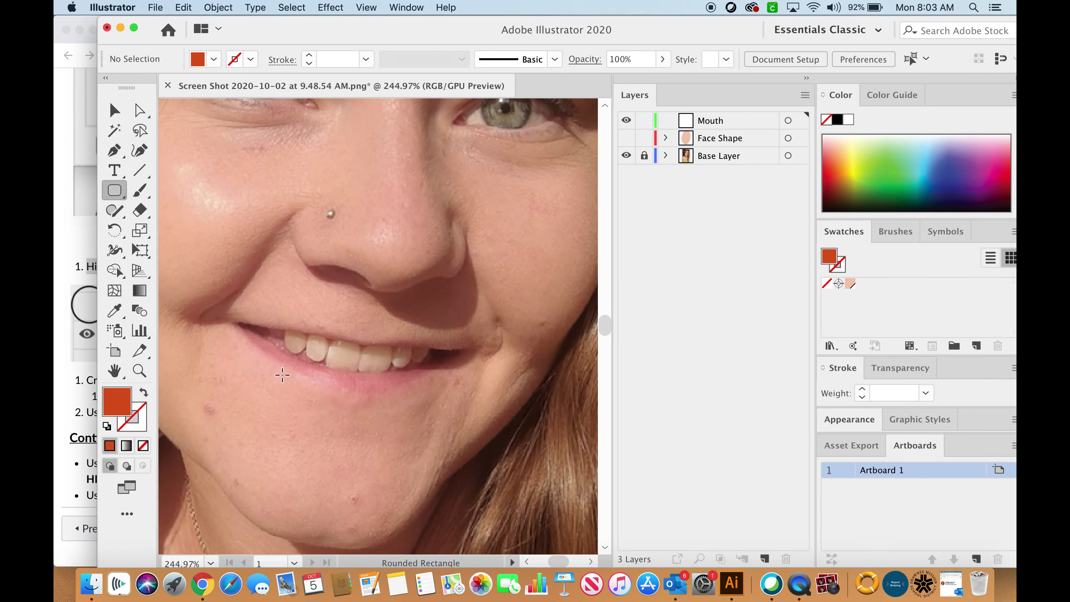
scroll(223, 293, "down", 4)
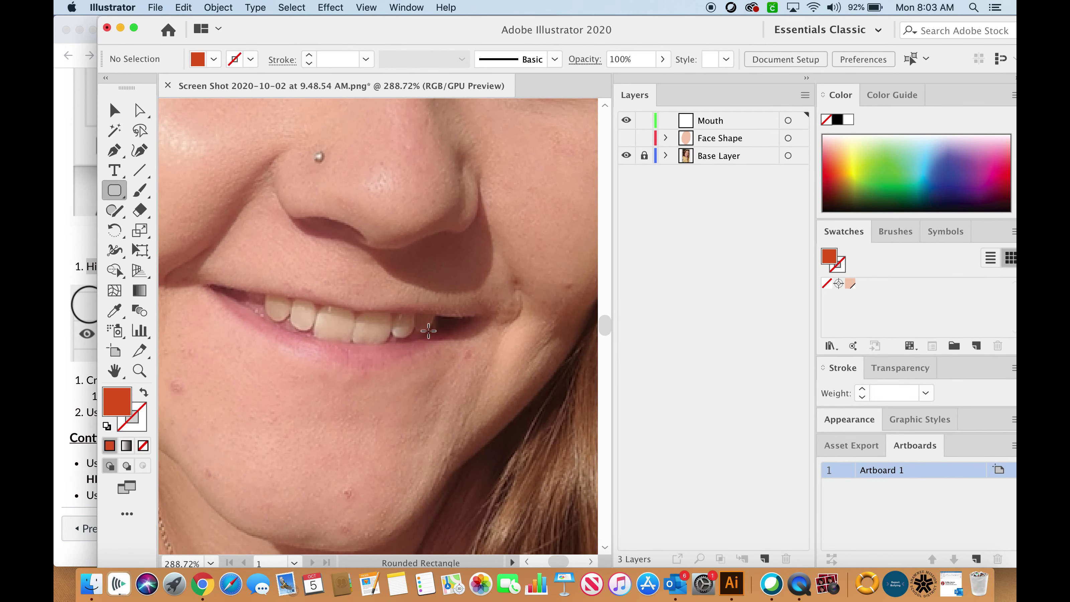
left_click_drag(487, 30, 443, 30)
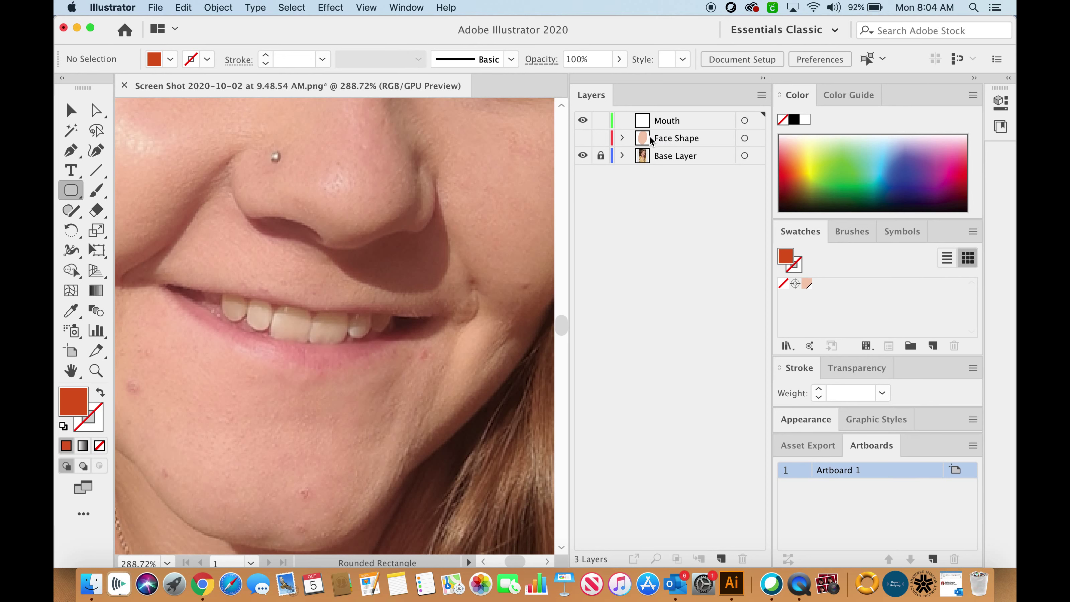
Show Face Shape and trace a closed lip outline over the mouth with the Pen tool.
left_click(676, 139)
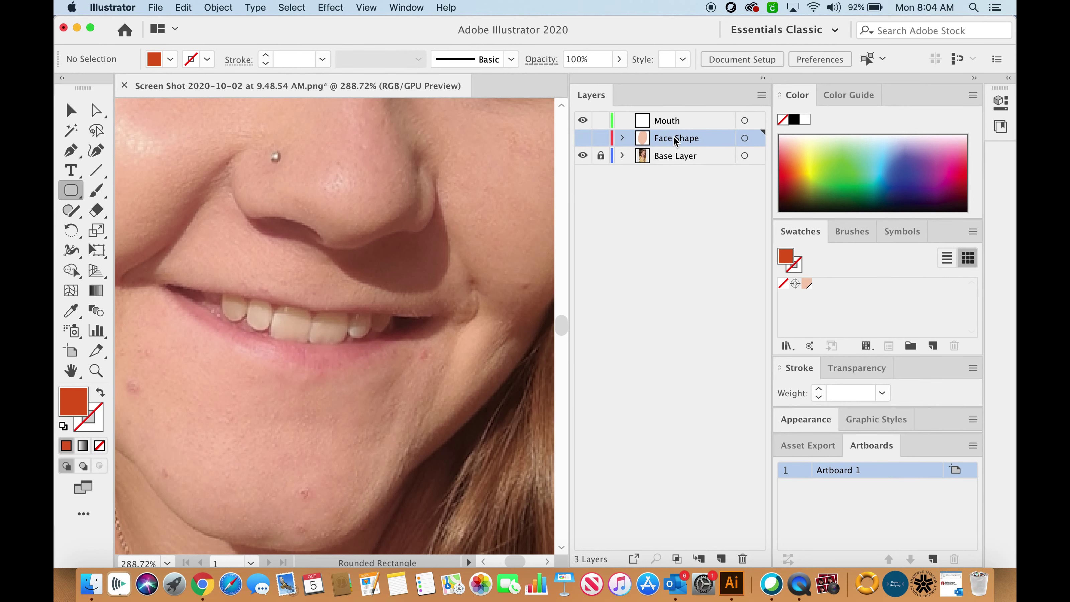
left_click(582, 138)
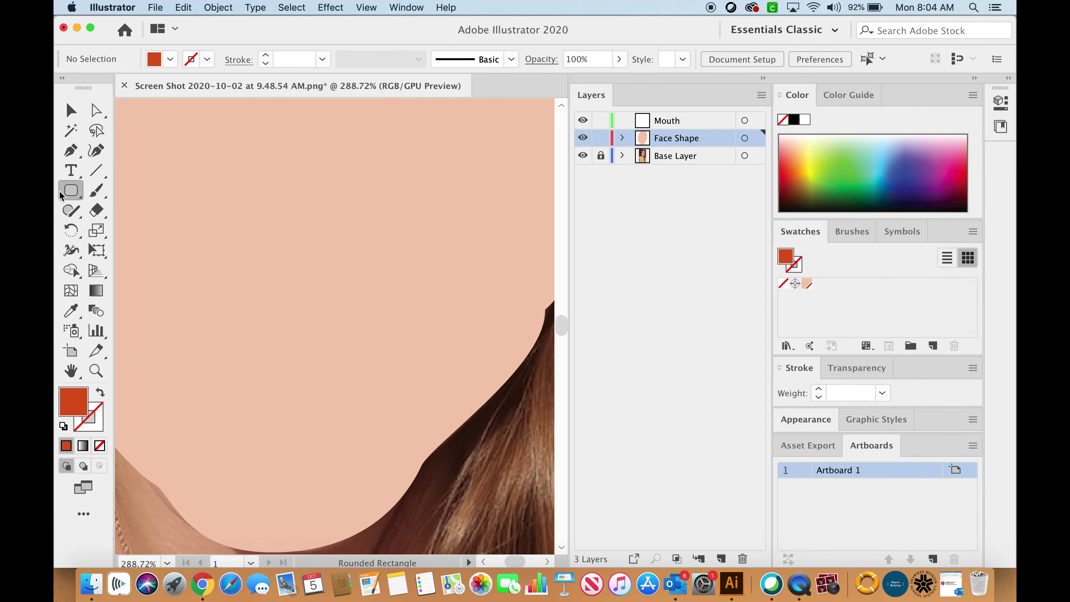
left_click(70, 149)
left_click(234, 291)
left_click(263, 287)
left_click(290, 298)
left_click(314, 284)
left_click_drag(354, 309, 376, 309)
mouse_move(338, 344)
left_mouse_down()
mouse_move(347, 349)
mouse_move(320, 349)
left_mouse_up()
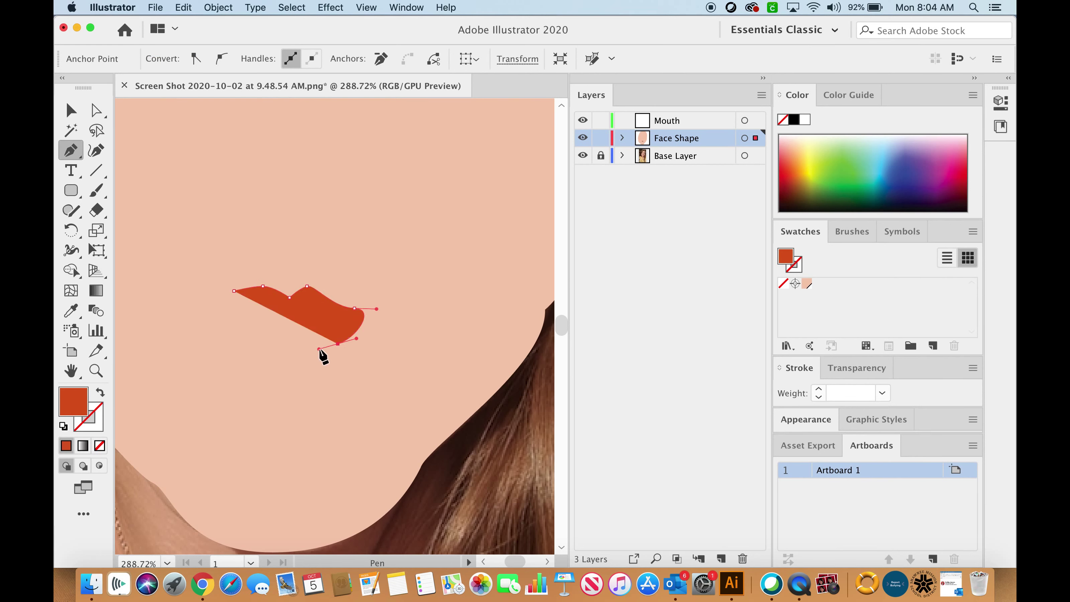
left_click_drag(207, 315, 180, 295)
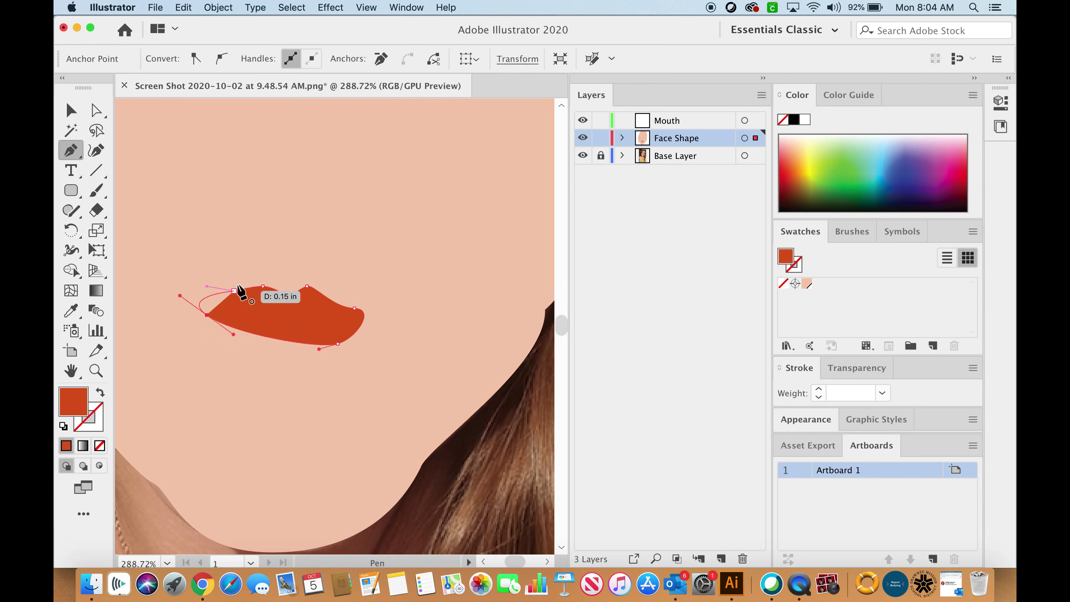
left_click(234, 291)
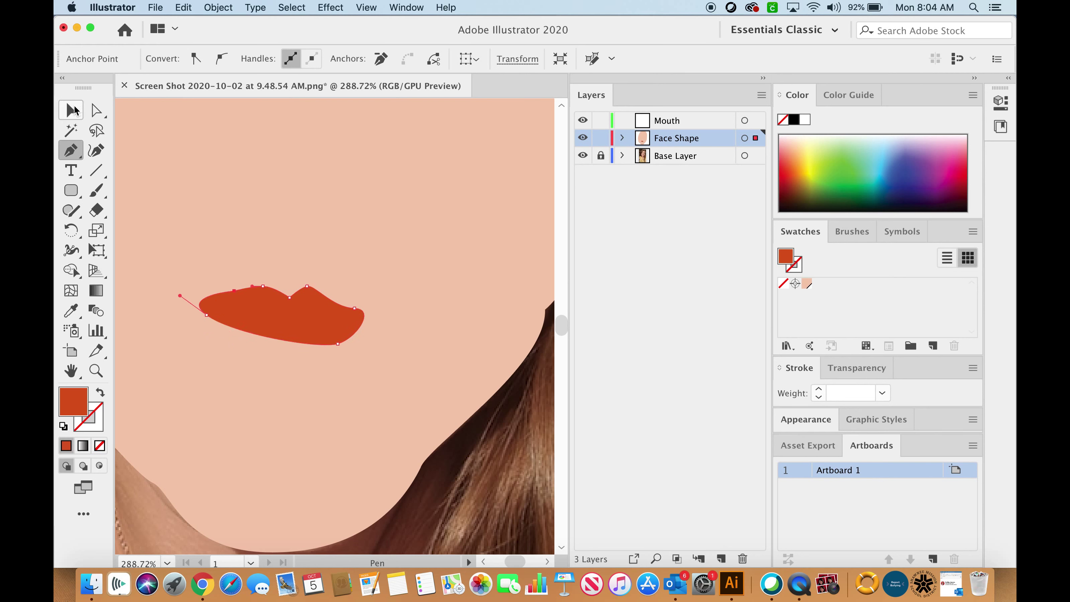
Move the lip shape onto the Mouth layer and hide Face Shape again.
key("v")
left_click(549, 383)
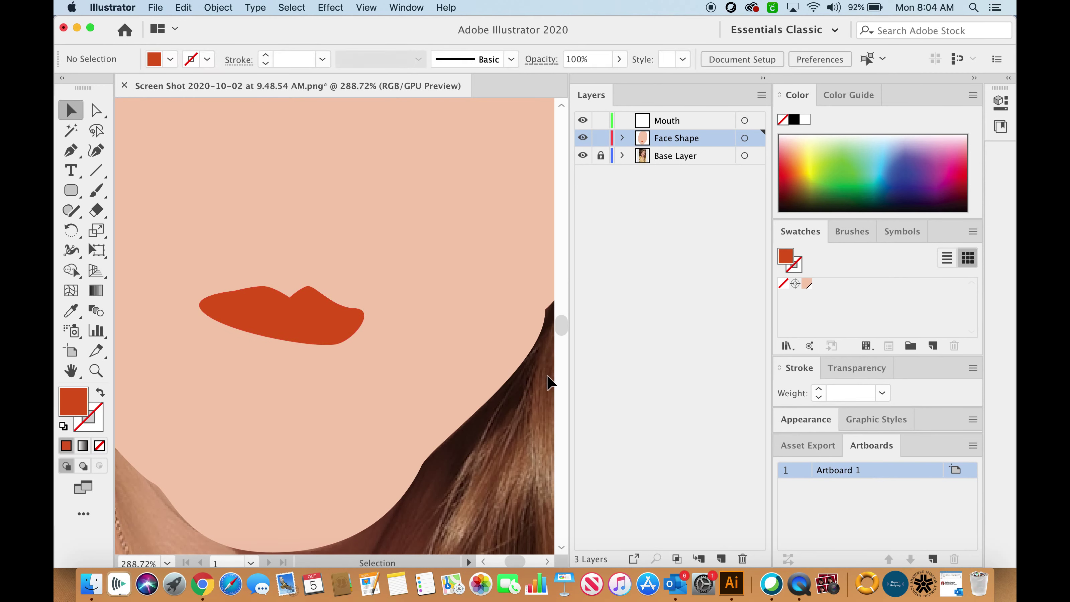
left_click(311, 307)
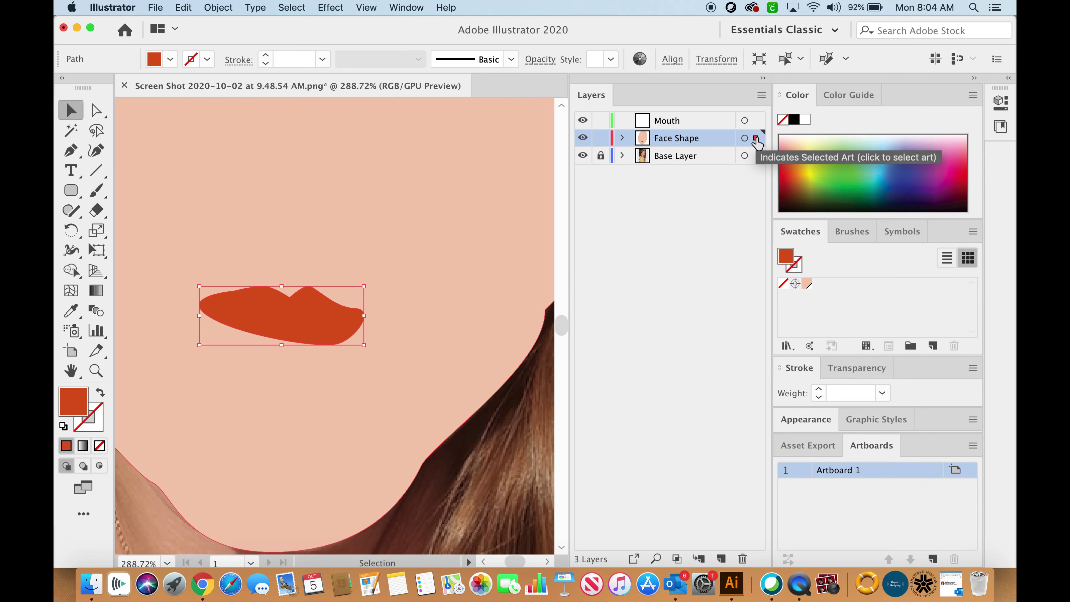
left_click_drag(756, 139, 757, 121)
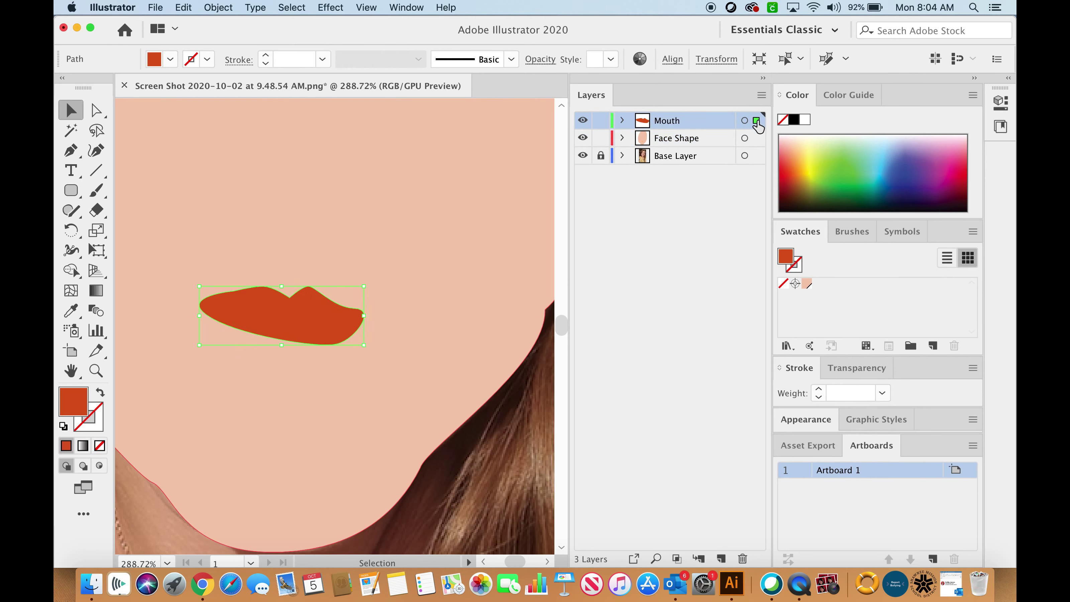
left_click(582, 138)
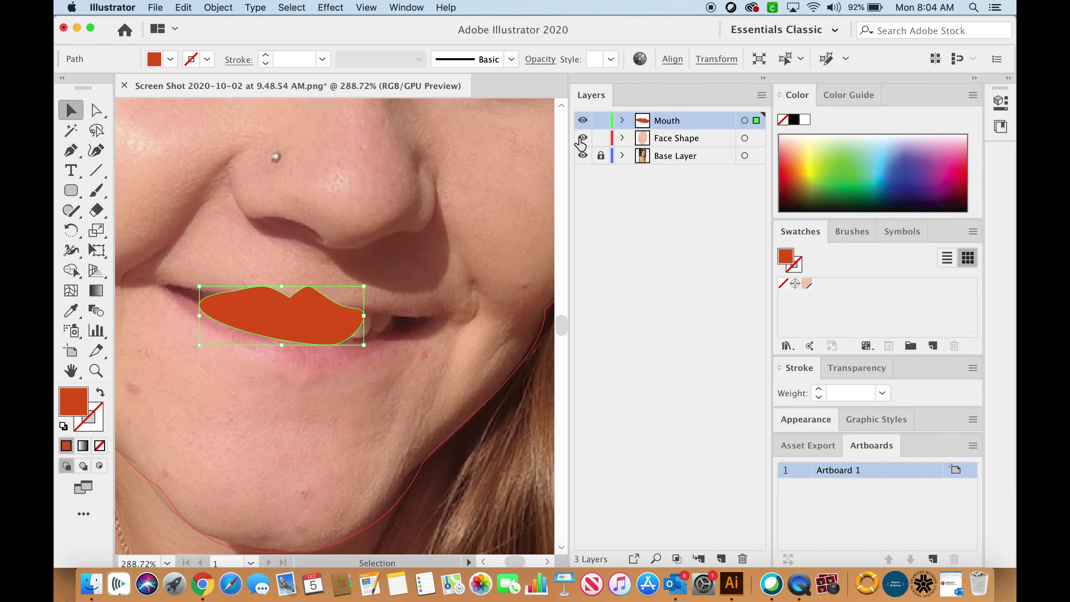